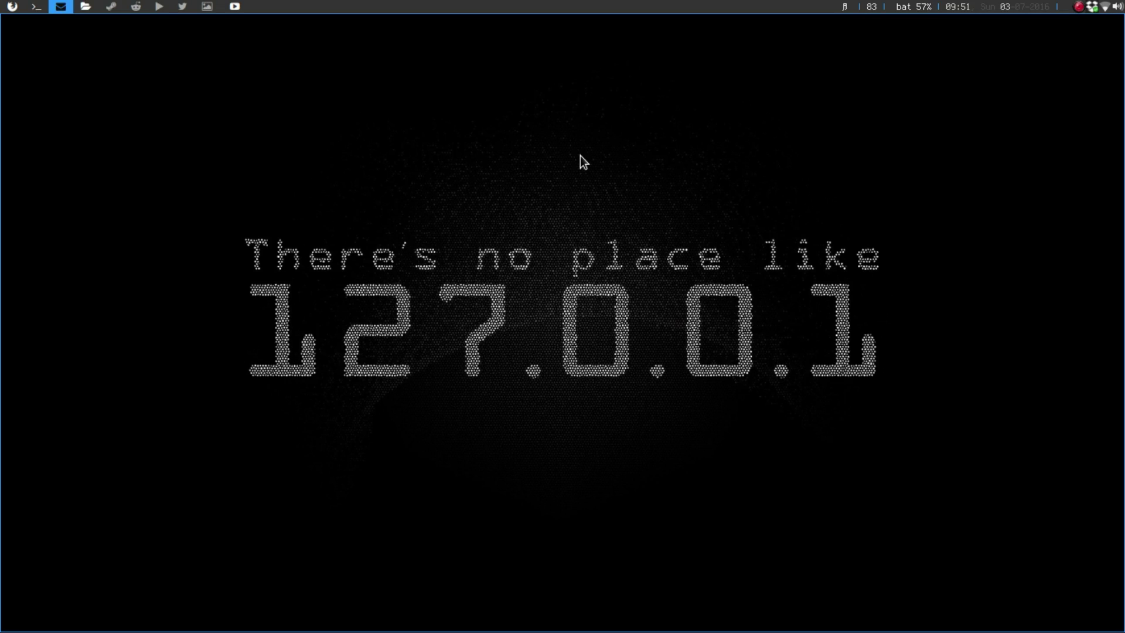
Step: Read the trayer command in tray.sh and the pids+=($!) line on the panels wiki
key("super+1")
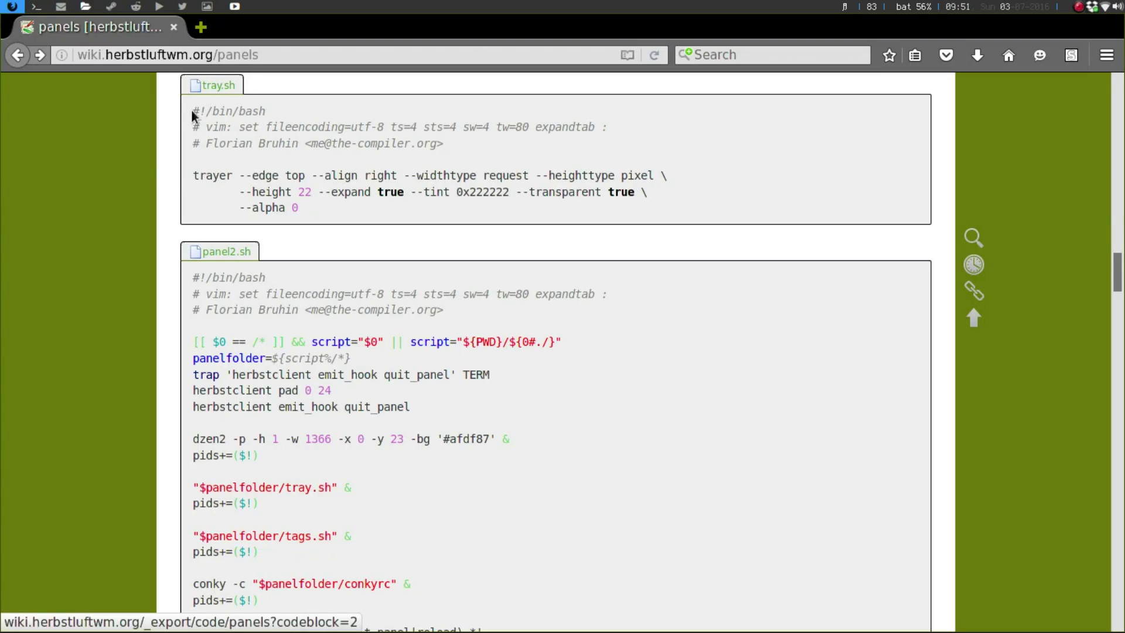
left_click_drag(200, 175, 400, 211)
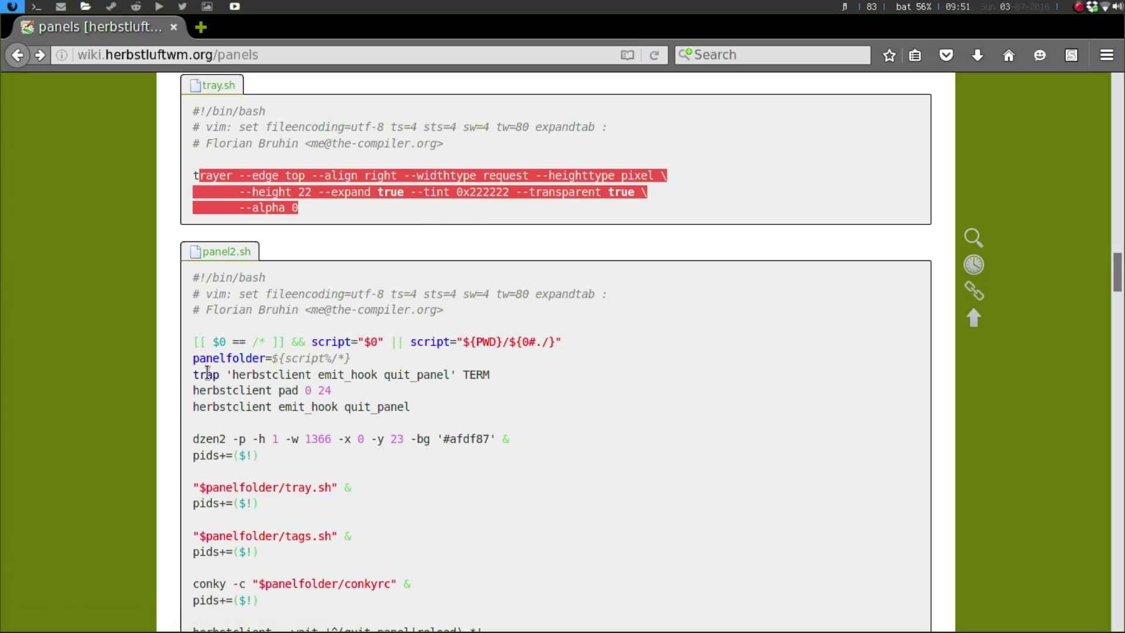
scroll(573, 369, "down", 5)
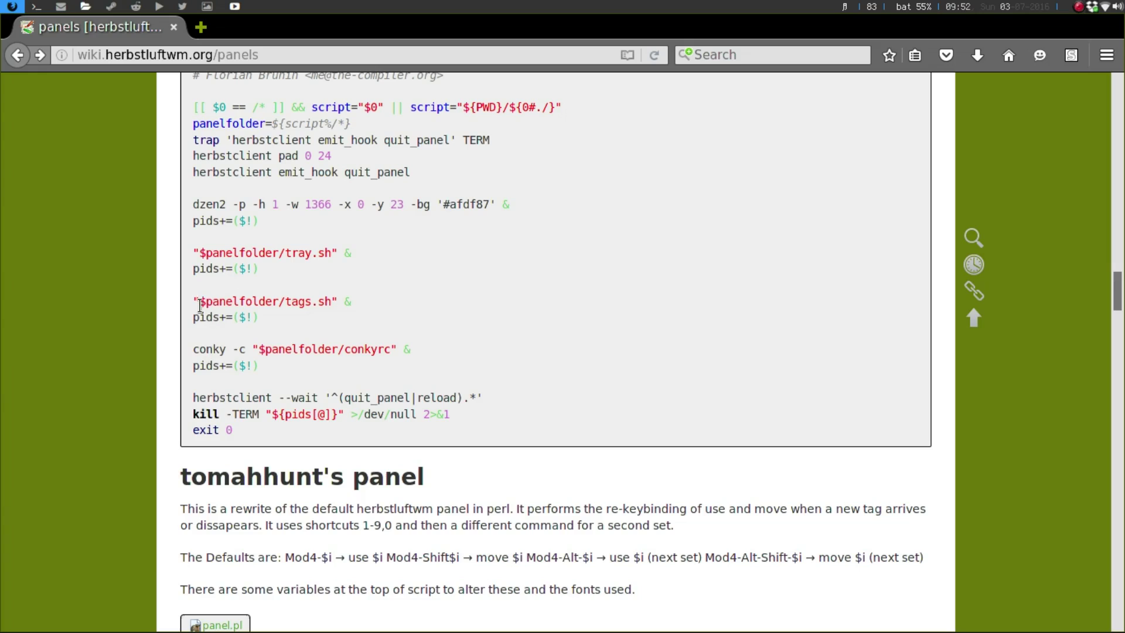
mouse_move(190, 269)
left_mouse_down()
mouse_move(280, 279)
mouse_move(329, 251)
left_mouse_up()
left_click(448, 298)
Step: Open ~/.config/herbstluftwm/autostart in Vim in the left terminal, at the top of the file
left_click(62, 8)
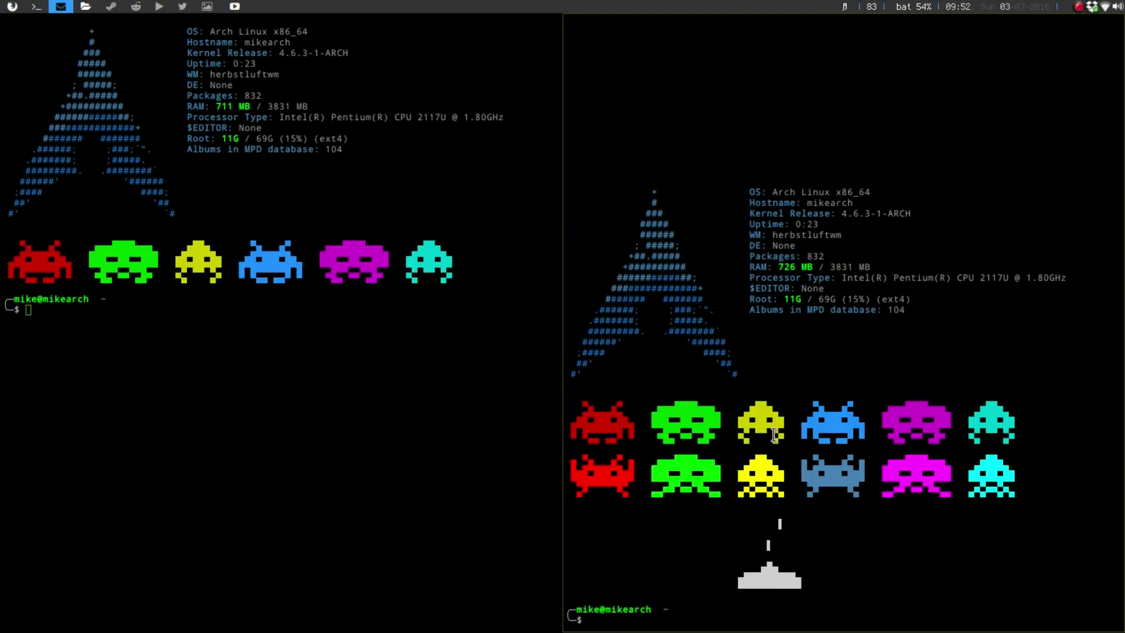
type("herb")
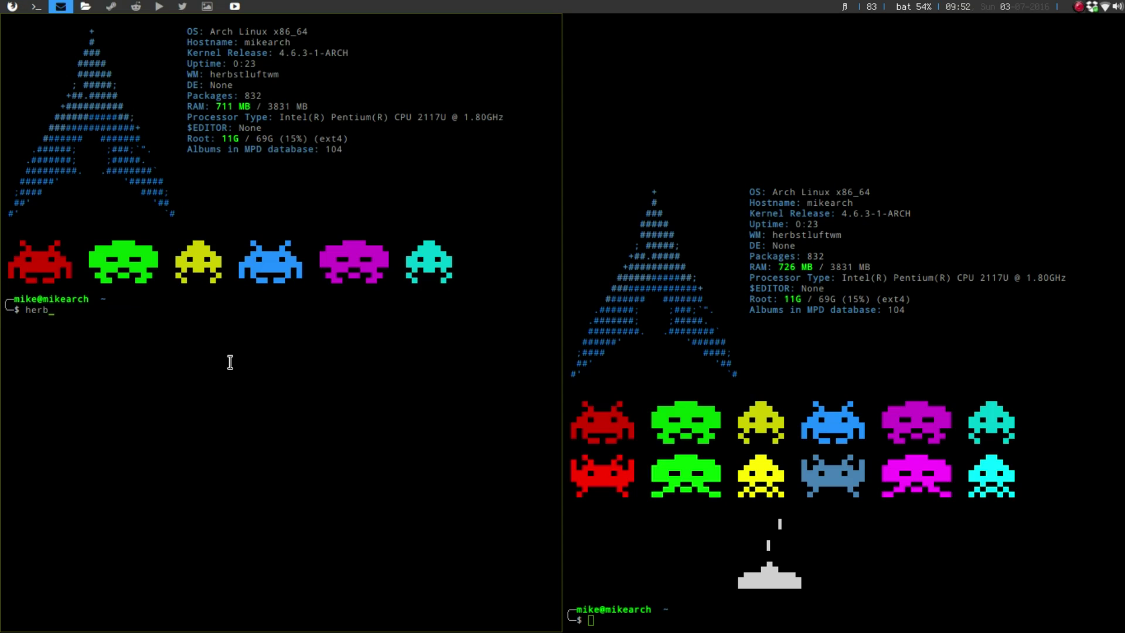
key("Tab")
key("Tab")
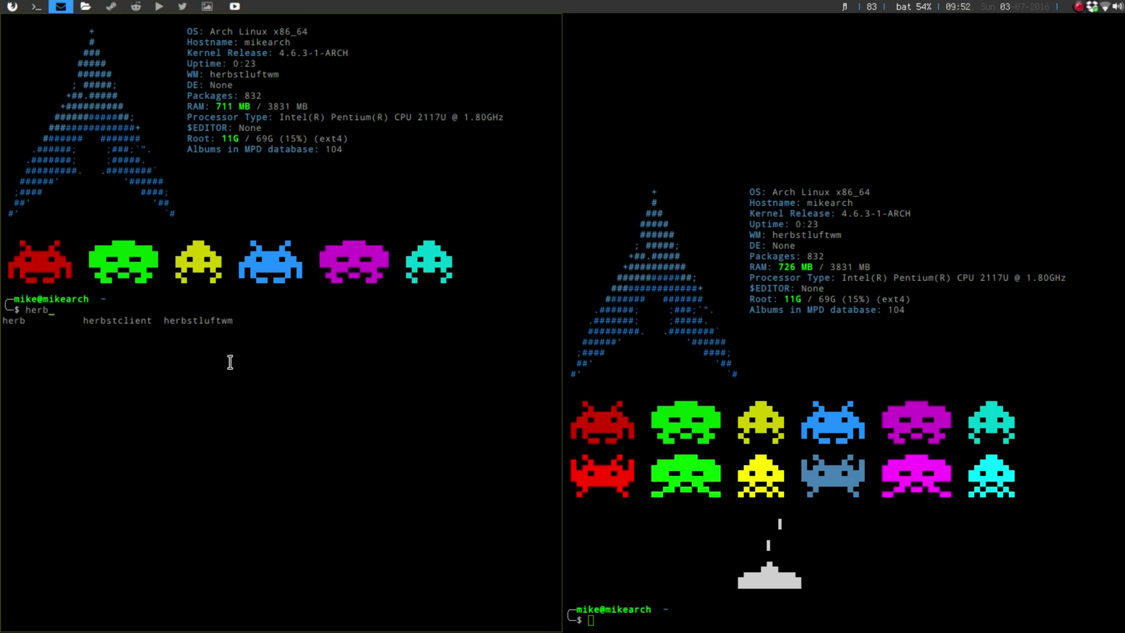
key("Return")
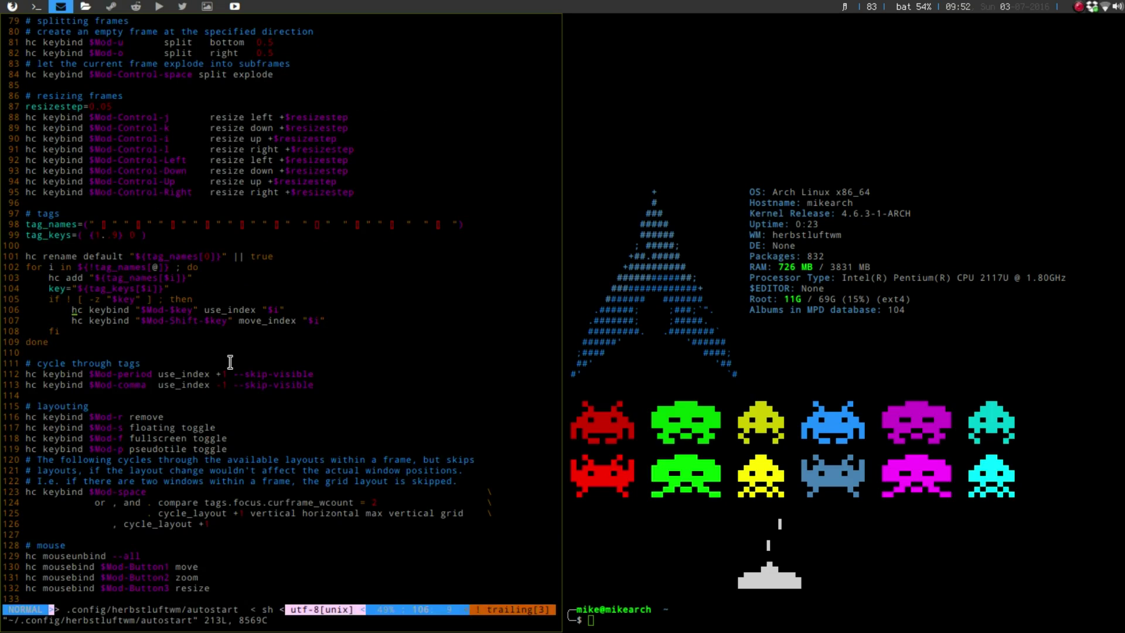
key("ctrl+u")
key("ctrl+u")
key("ctrl+u")
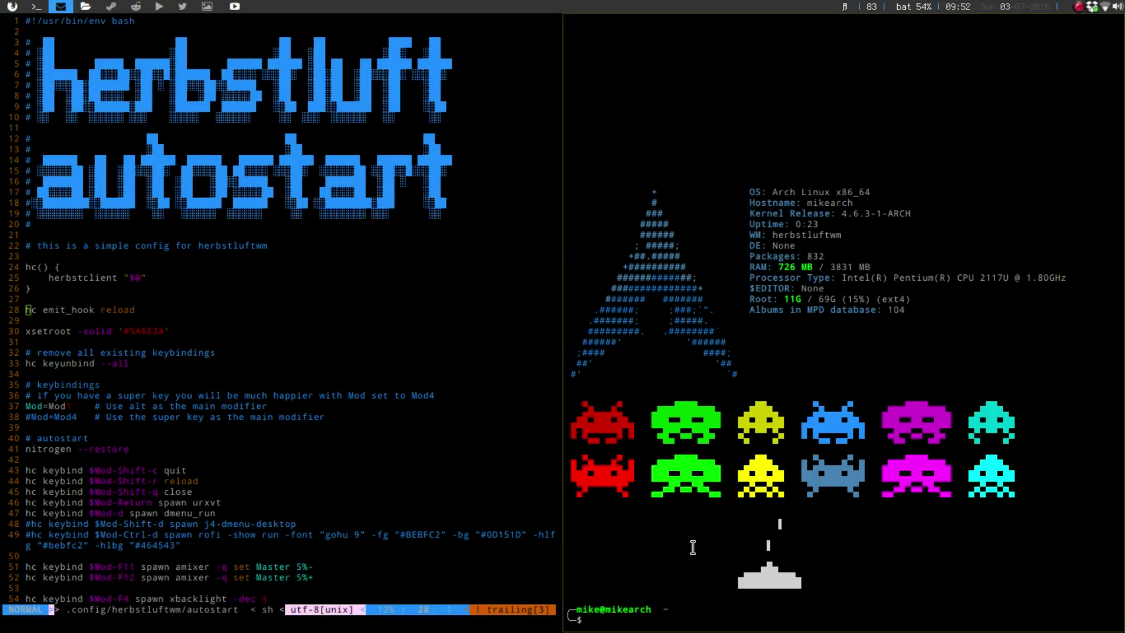
type("vim .")
type("conf")
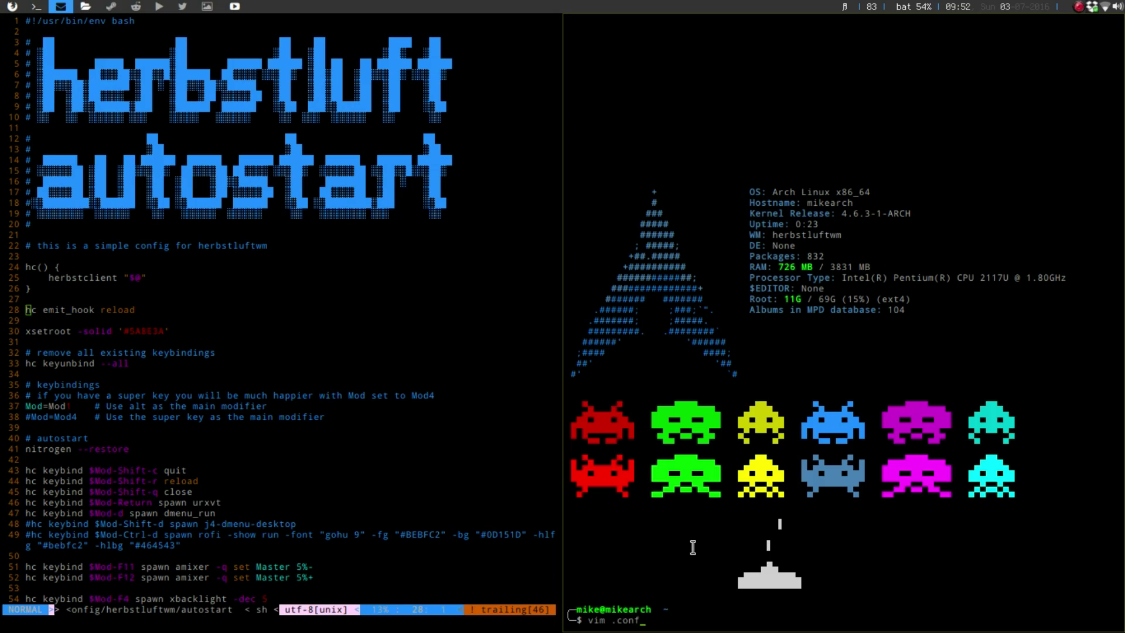
type("ig/herb")
Step: Open .config/herbstluftwm/panel.sh in Vim in the right terminal
key("Tab")
type("pa")
key("Tab")
key("Return")
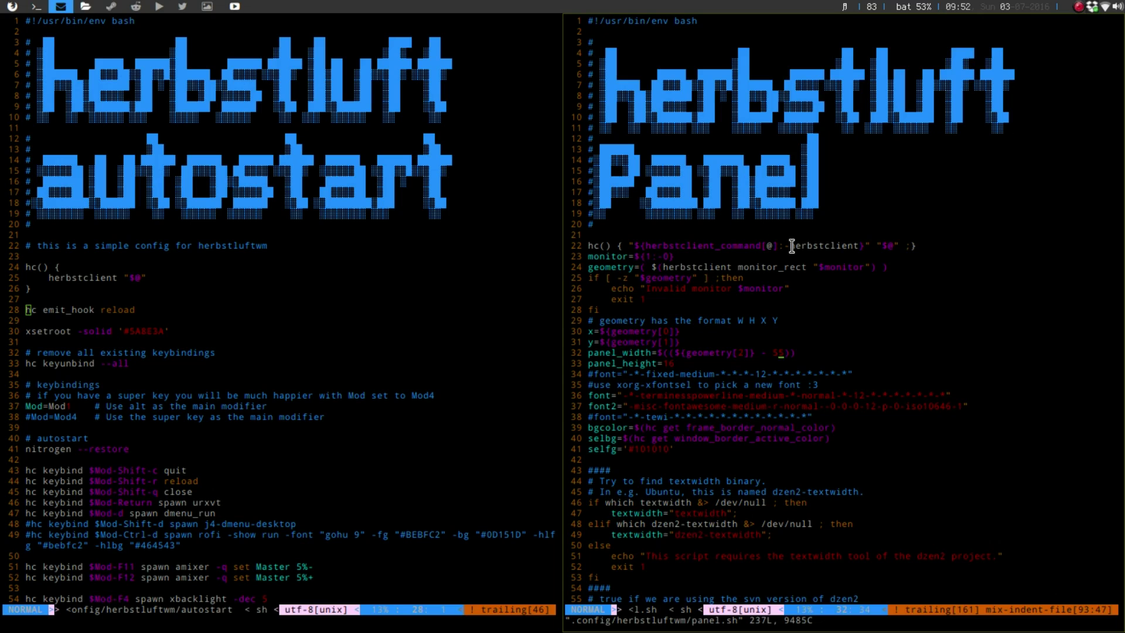
key("super+f")
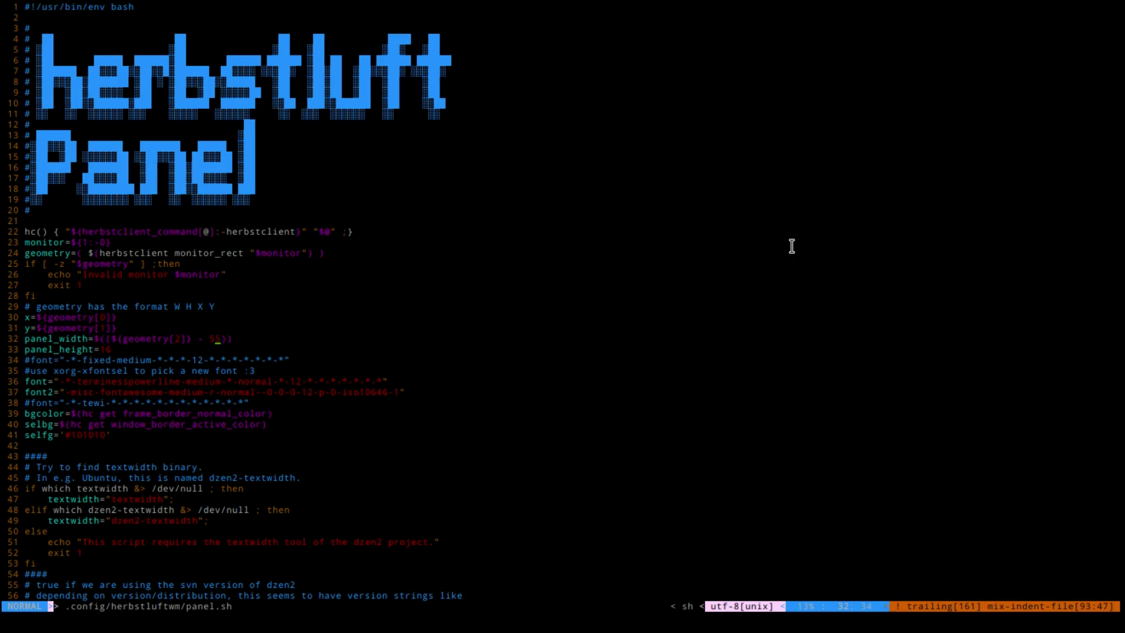
key("ctrl+f")
key("ctrl+f")
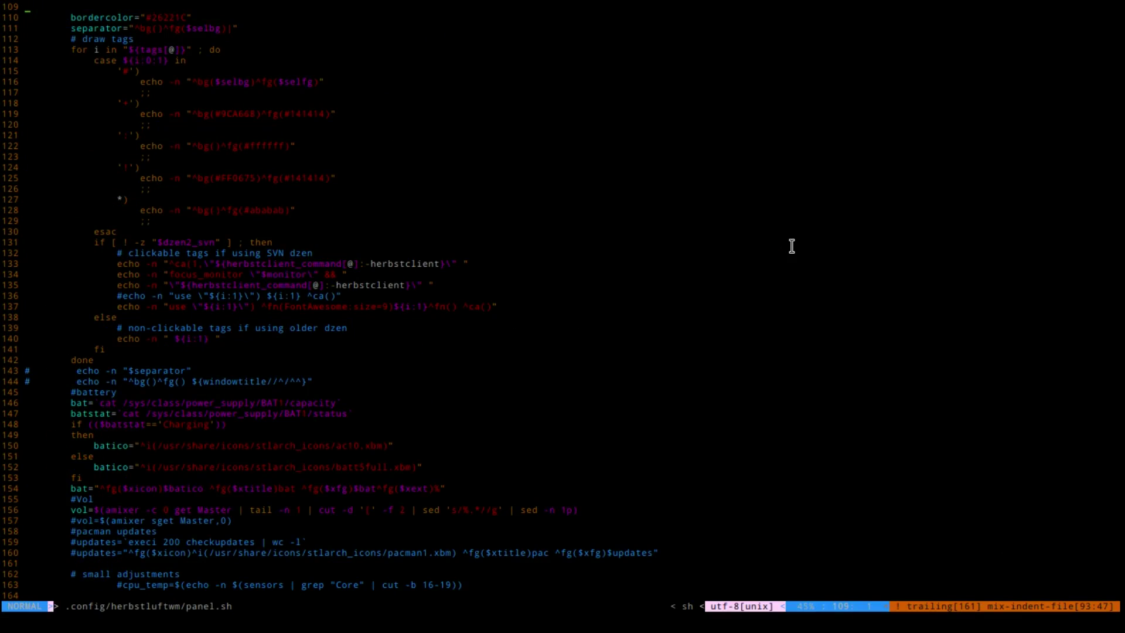
key("ctrl+f")
key("ctrl+f")
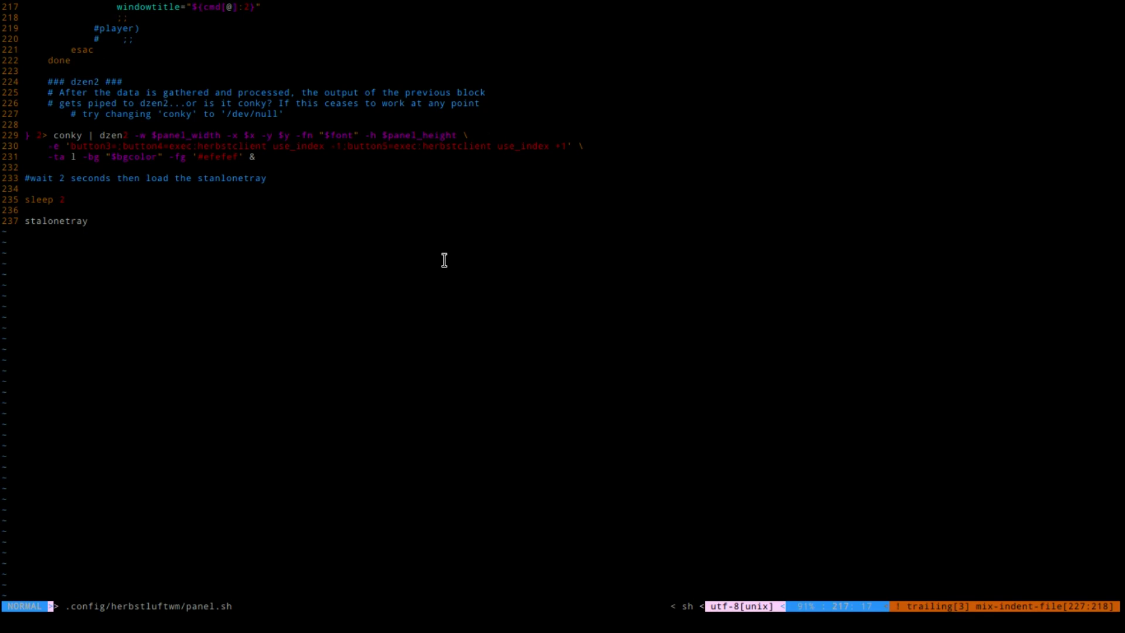
scroll(444, 260, "up", 20)
scroll(444, 259, "up", 20)
scroll(445, 260, "up", 17)
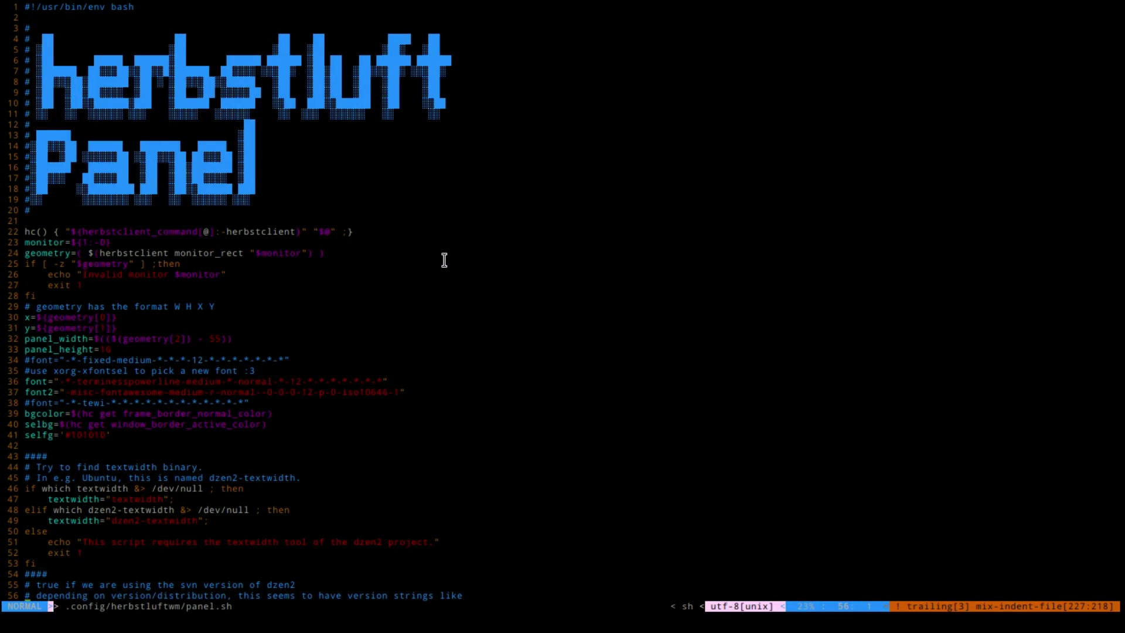
key("alt+f")
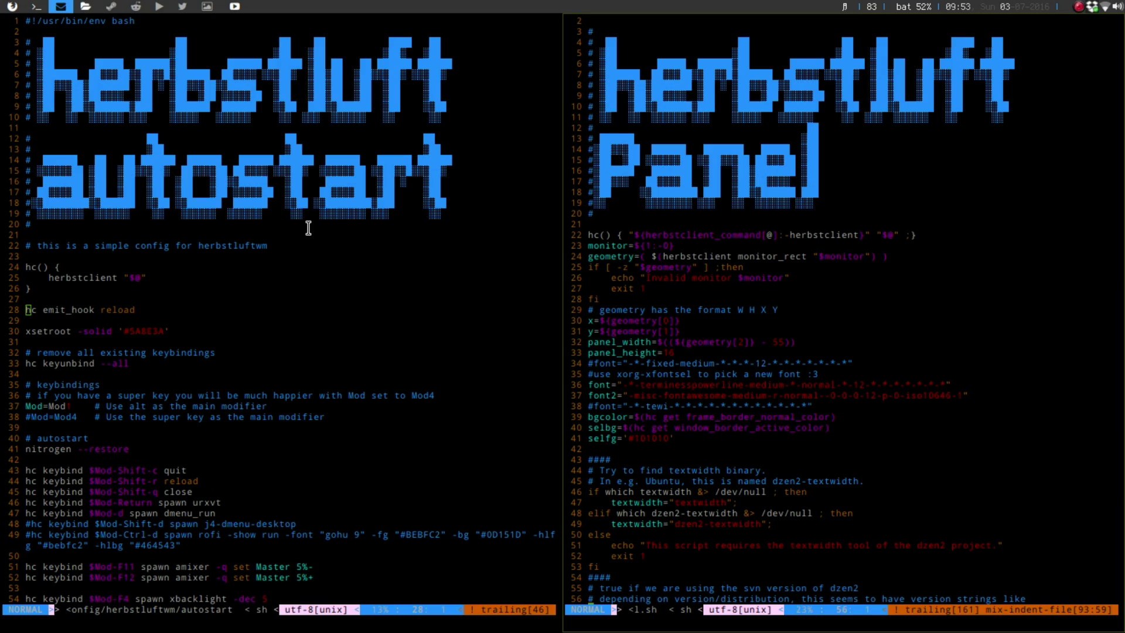
Step: Open .stalonetrayrc in Vim in a new urxvt terminal and make it fullscreen
key("alt+Return")
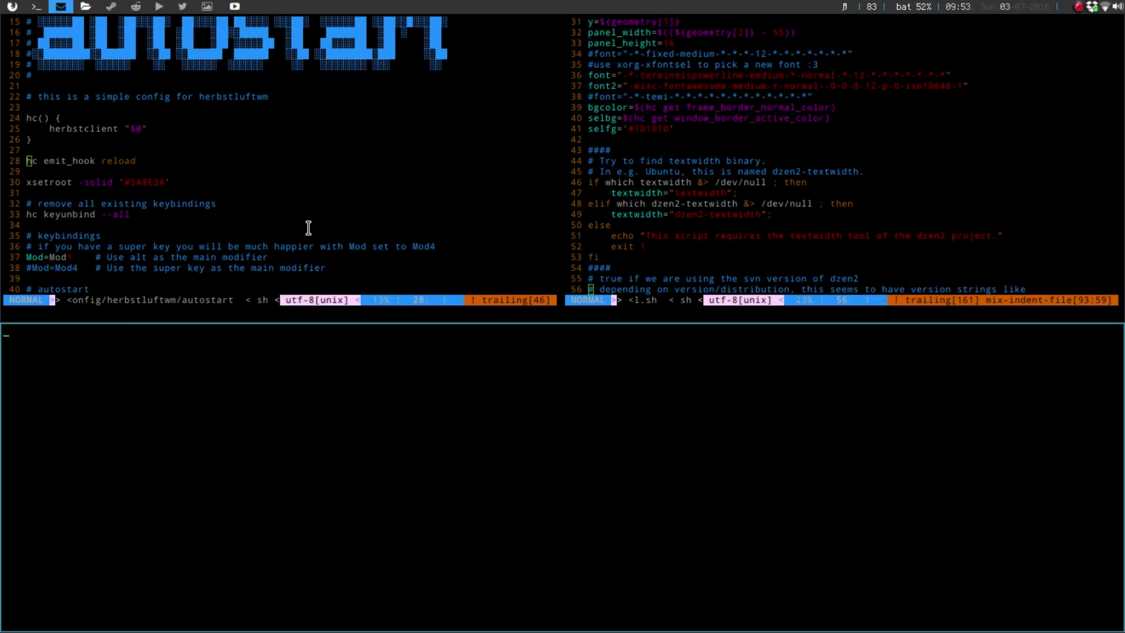
type("vim .")
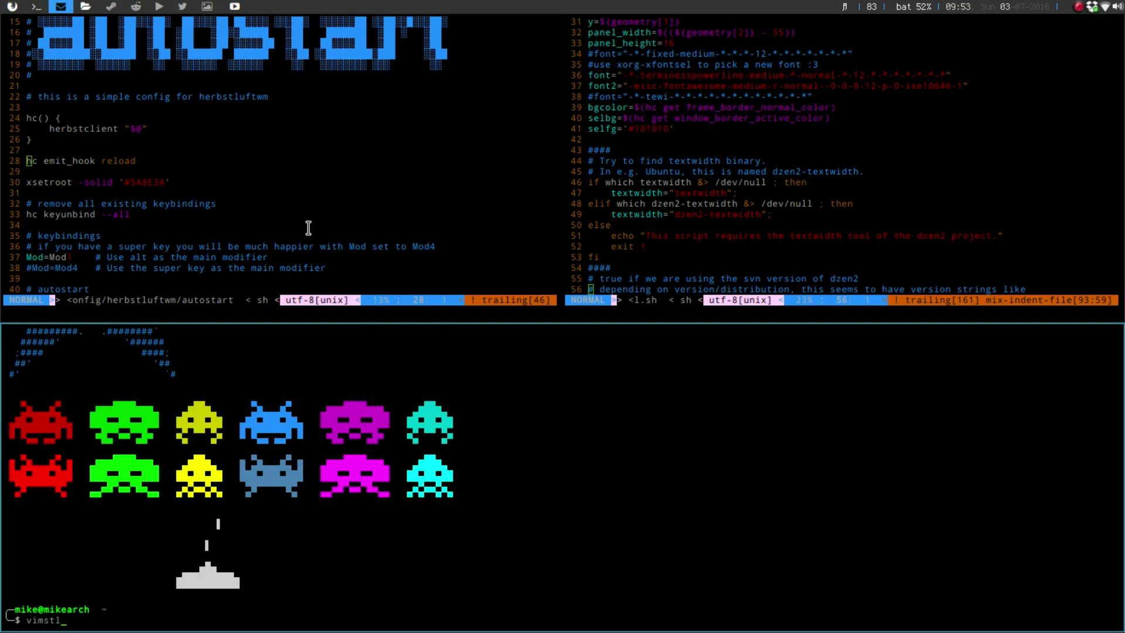
type("stal")
type("onetrayrc")
key("Return")
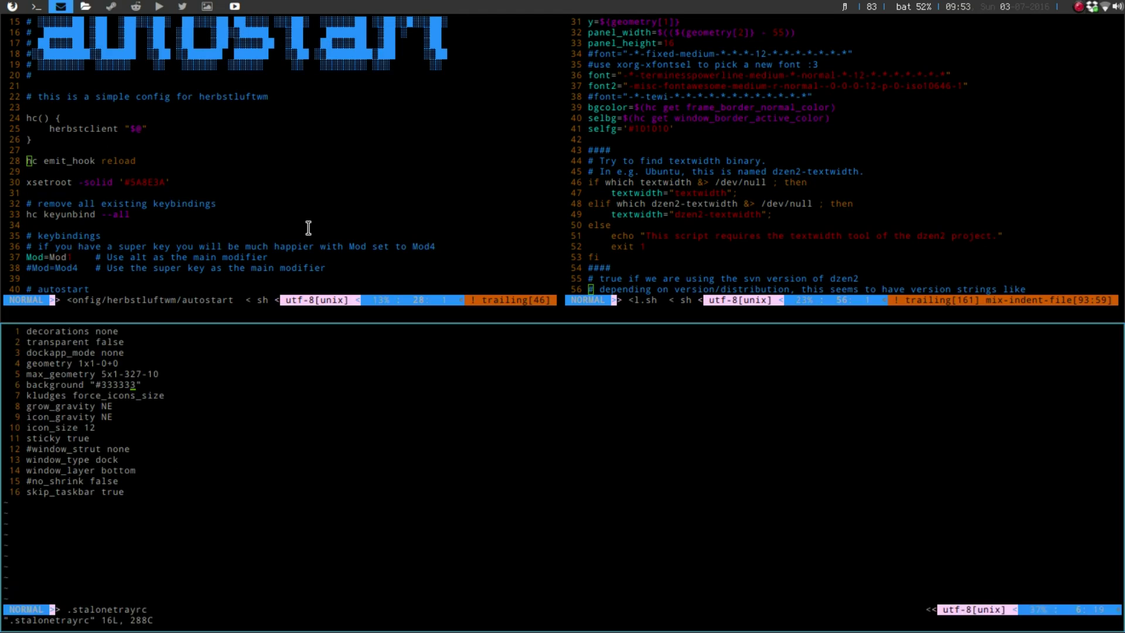
type("-")
key("alt+f")
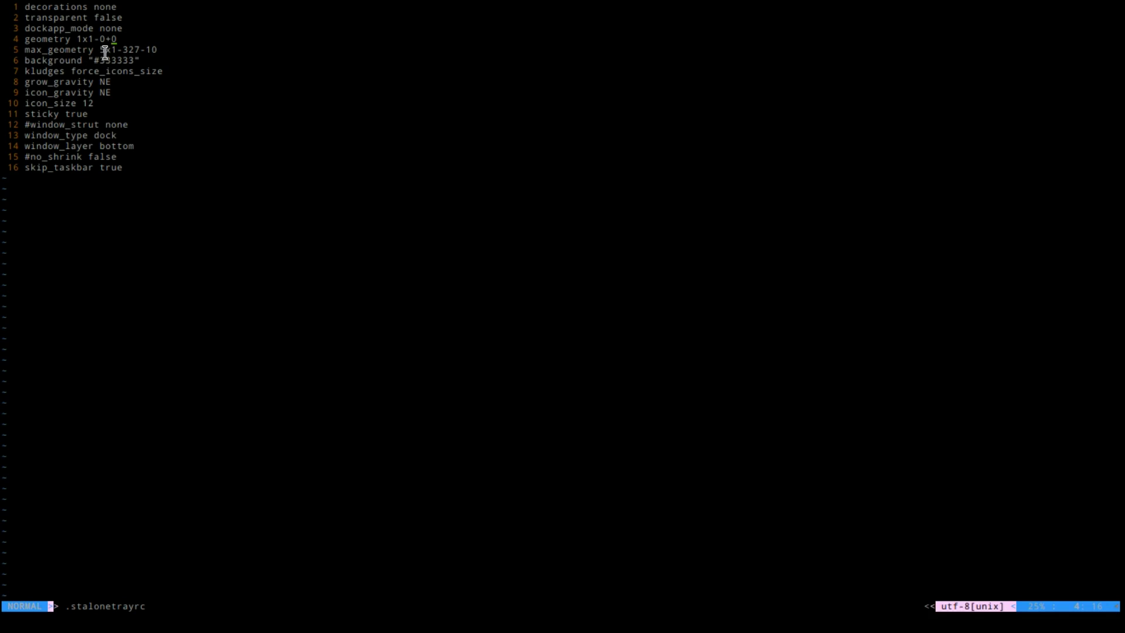
Step: Switch fullscreen between autostart and .stalonetrayrc, then inspect the 1x1-0+0 geometry on line 4
key("alt+f")
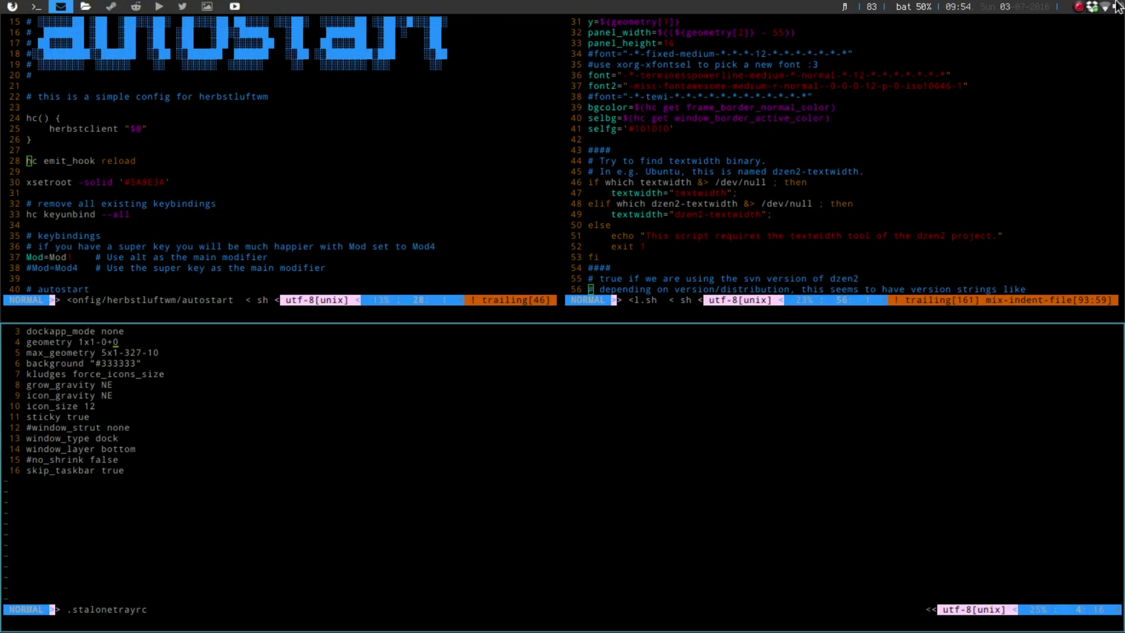
key("alt+f")
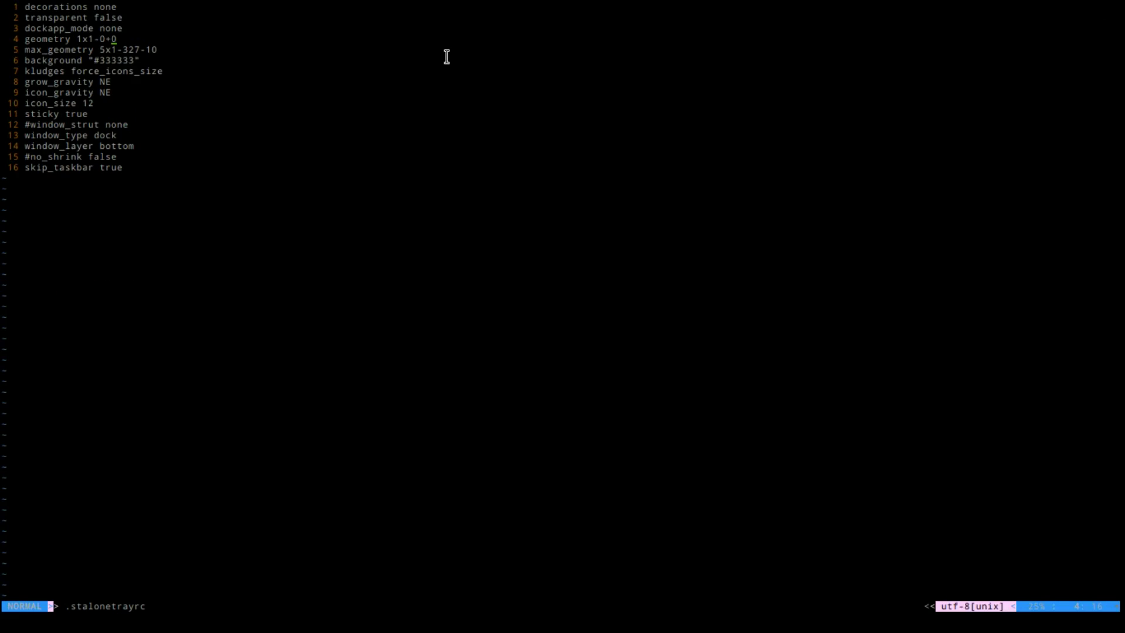
key("h")
key("alt+f")
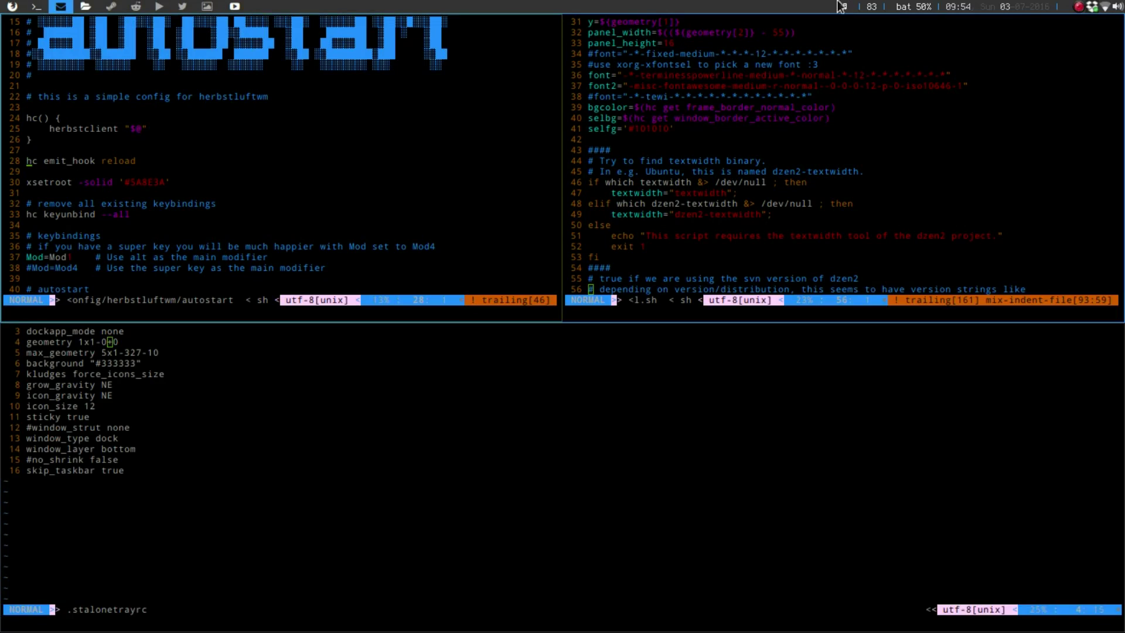
key("alt+f")
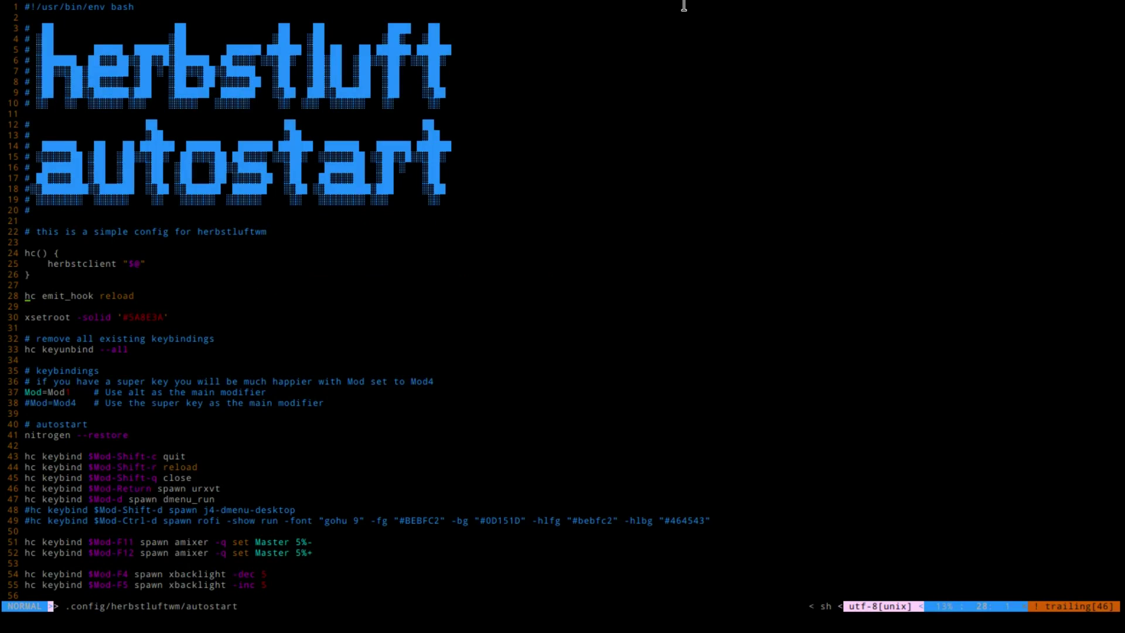
key("alt+f")
key("alt+f")
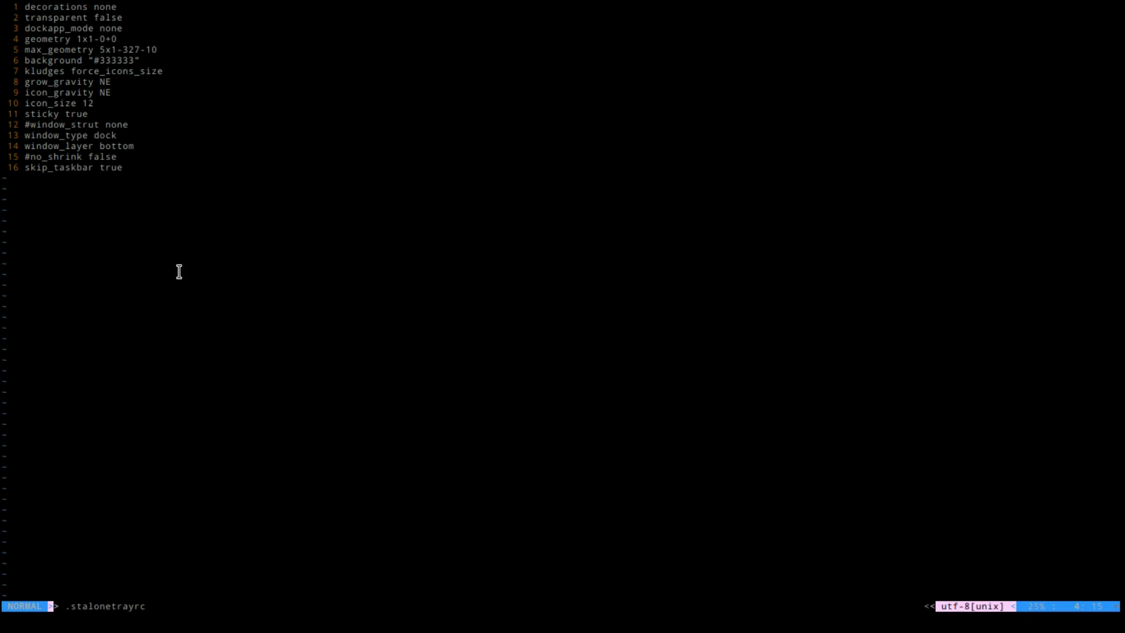
key("l")
key("l")
key("h")
key("h")
key("l")
Step: Review panel.sh's panel width and font lines, then restore the tiled layout
key("ctrl+6")
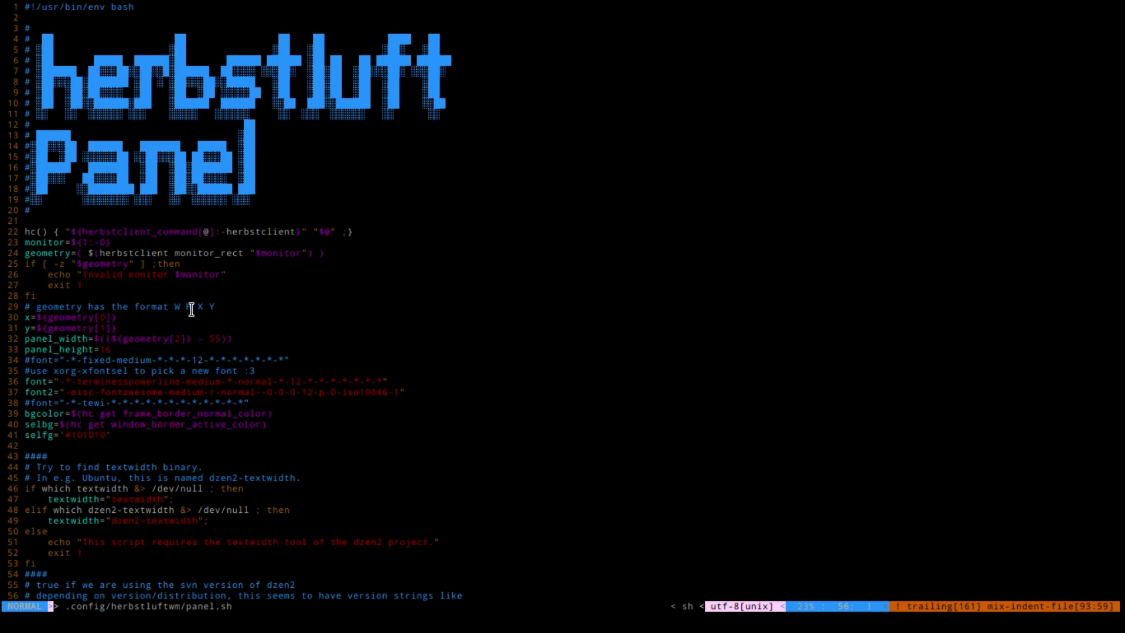
key("j")
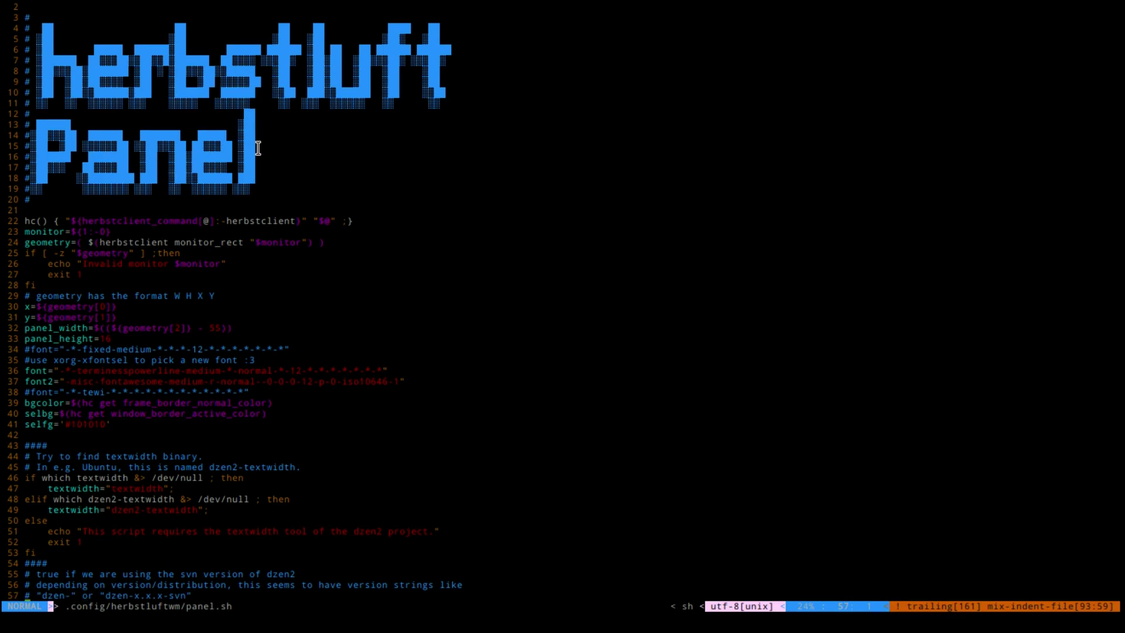
key("j")
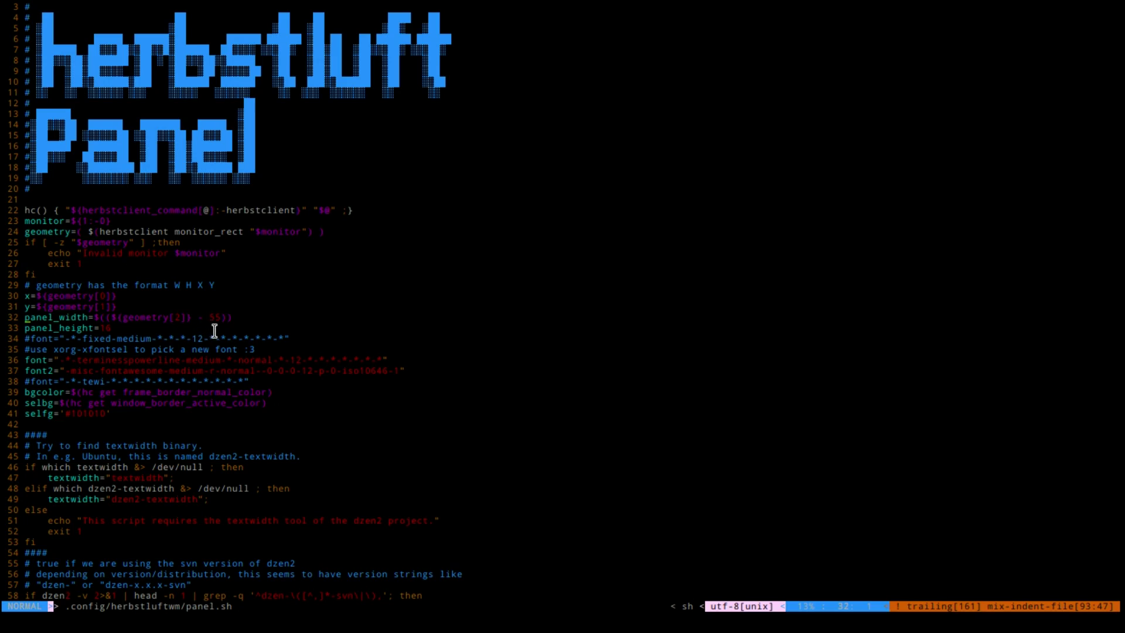
key("super+f")
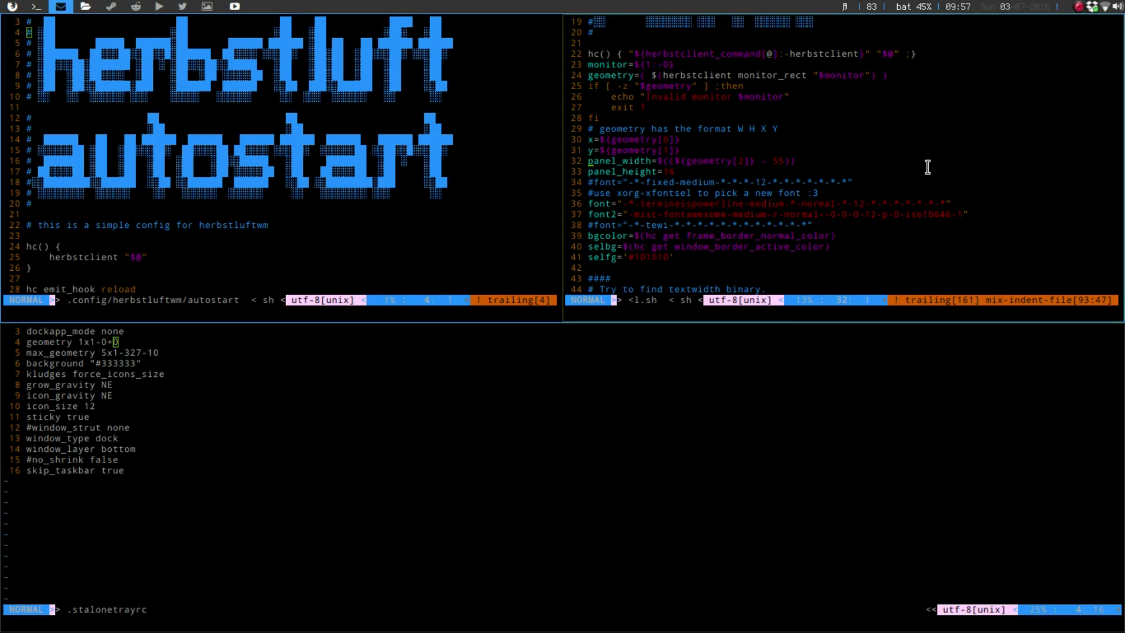
Step: Change the line 32 width offset in panel.sh from 55 to 155 and save
key("super+f")
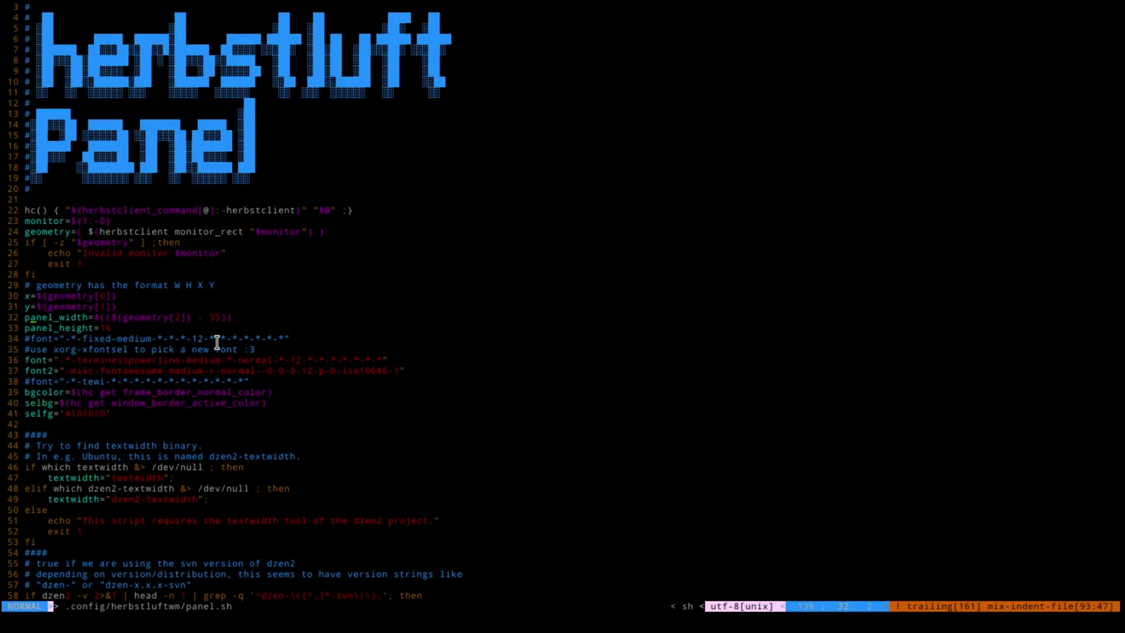
key("e")
key("e")
key("e")
key("l")
key("l")
key("l")
key("l")
type("i")
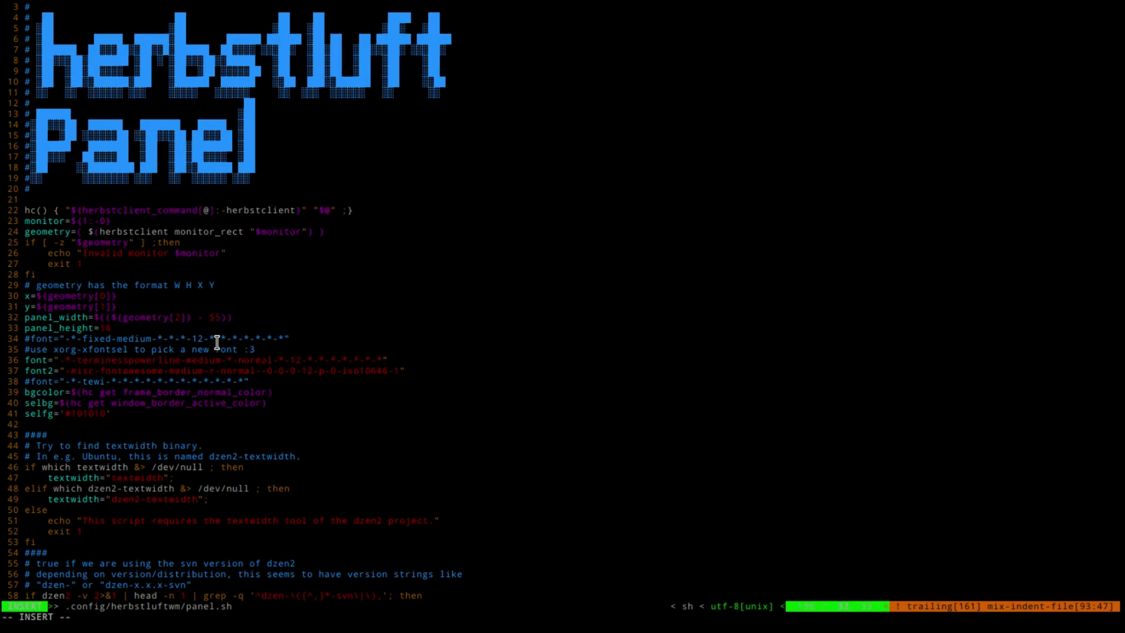
type("1")
key("Escape")
type(":wq")
key("Return")
Step: Reopen panel.sh, remove the 1 from 155, and save
key("super+f")
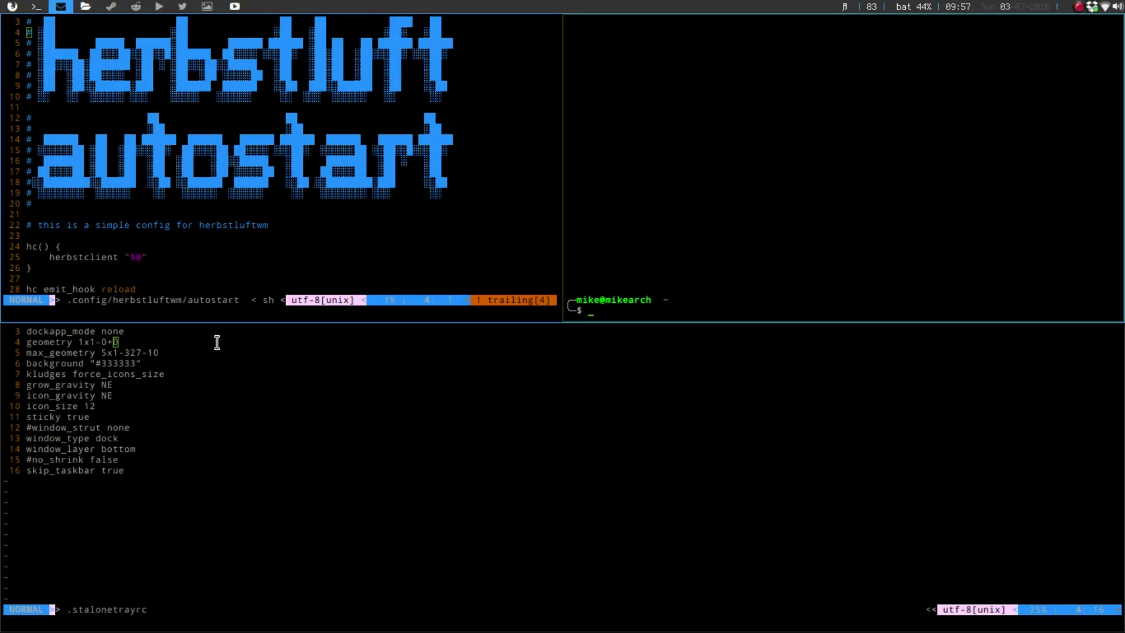
type("vim .config/herbstluftwm/panel.sh")
key("Return")
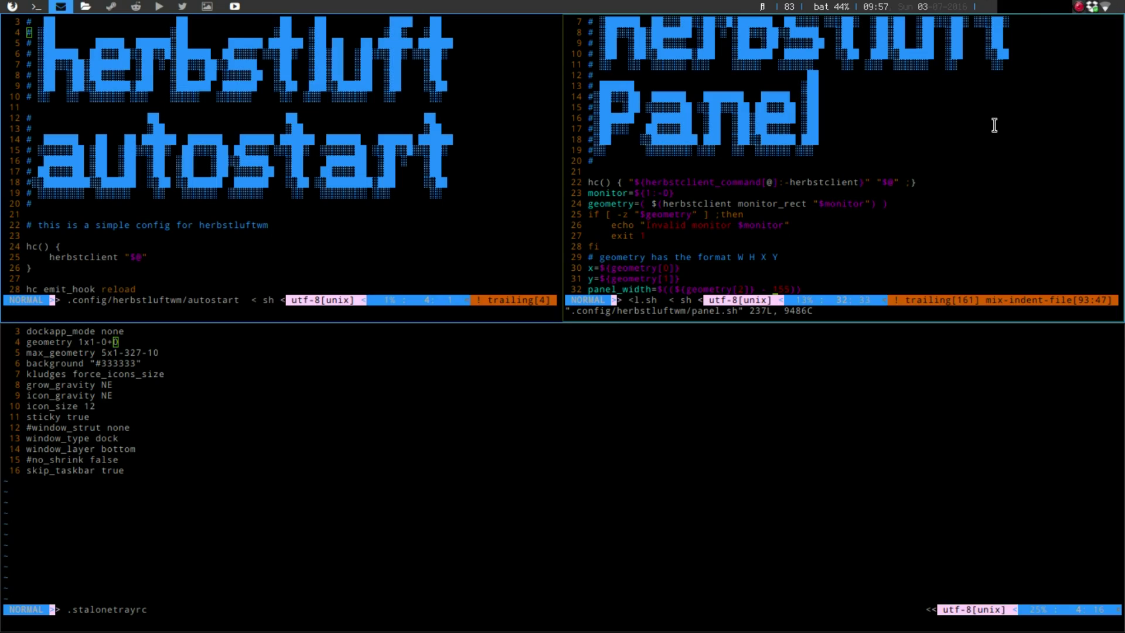
key("s")
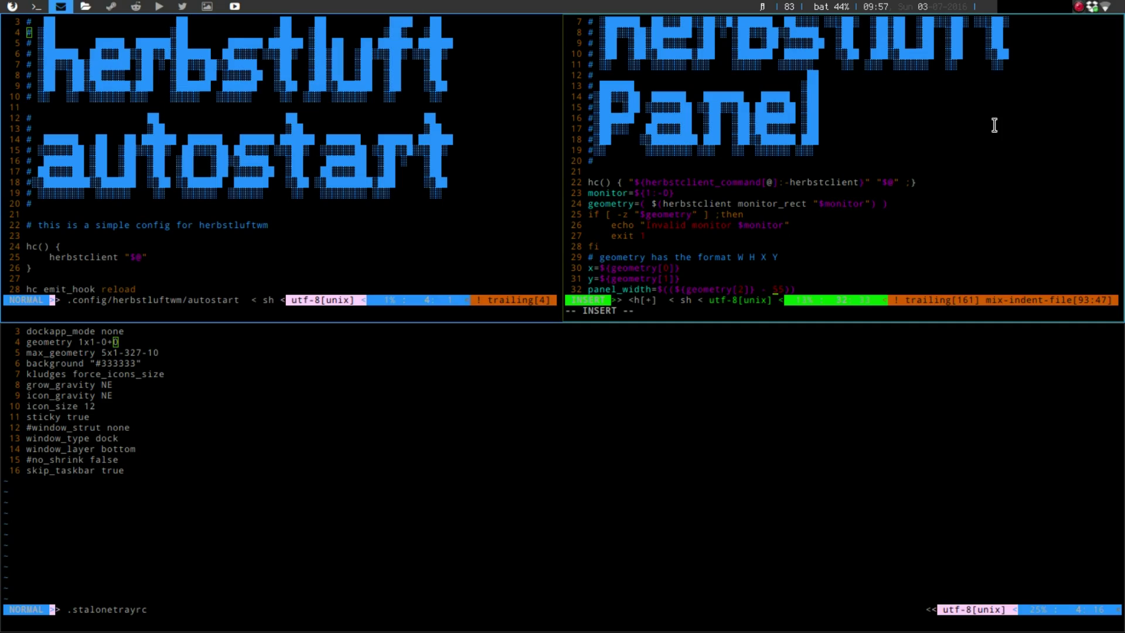
key("Escape")
type(":wq")
key("Return")
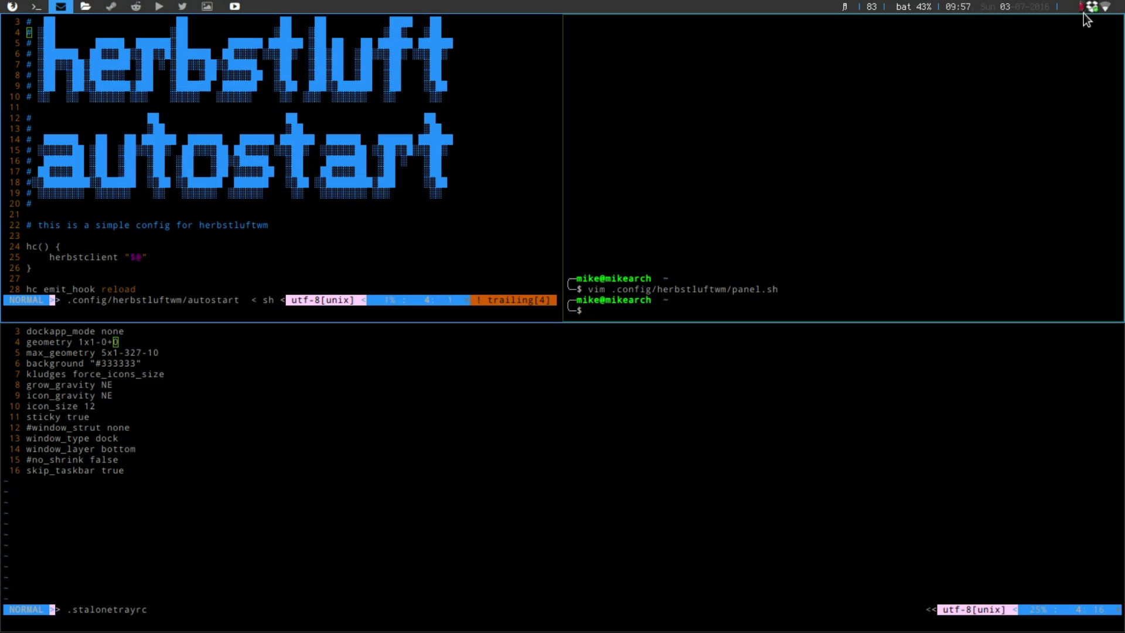
Step: Reopen panel.sh, set the width offset back to 55, and save
key("Up")
key("Return")
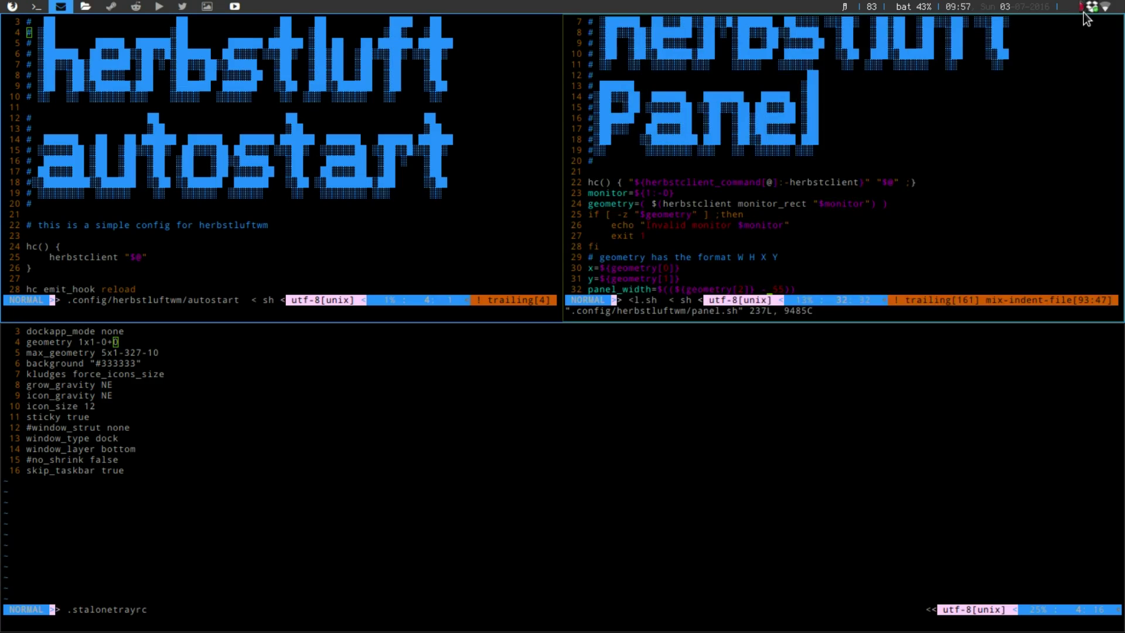
key("l")
key("s")
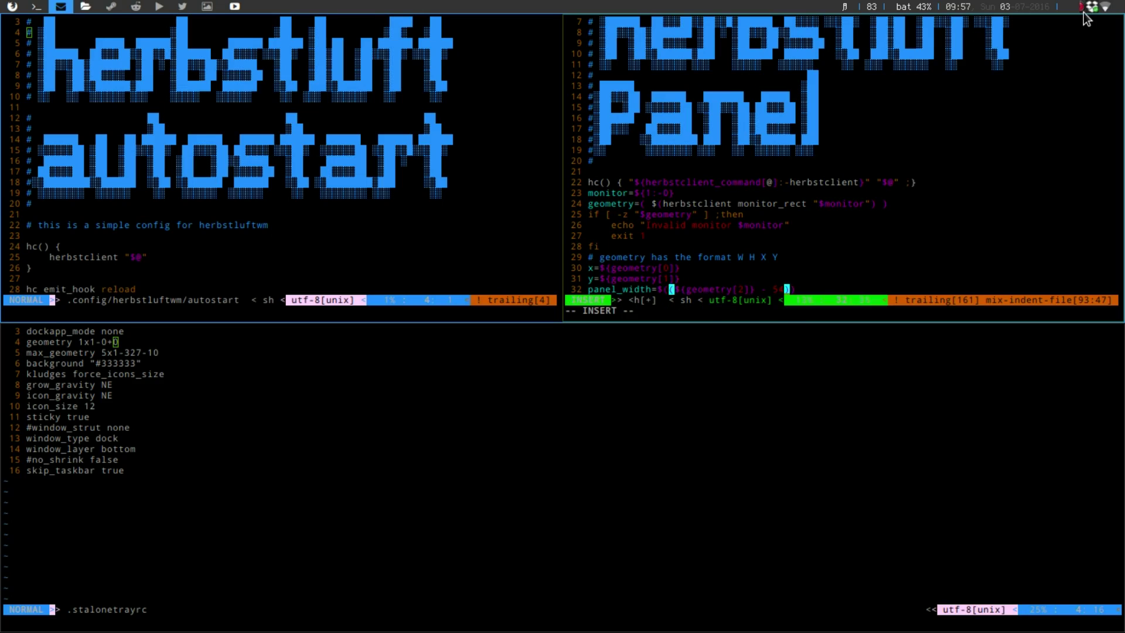
type("5")
key("Escape")
type(":wq")
key("Return")
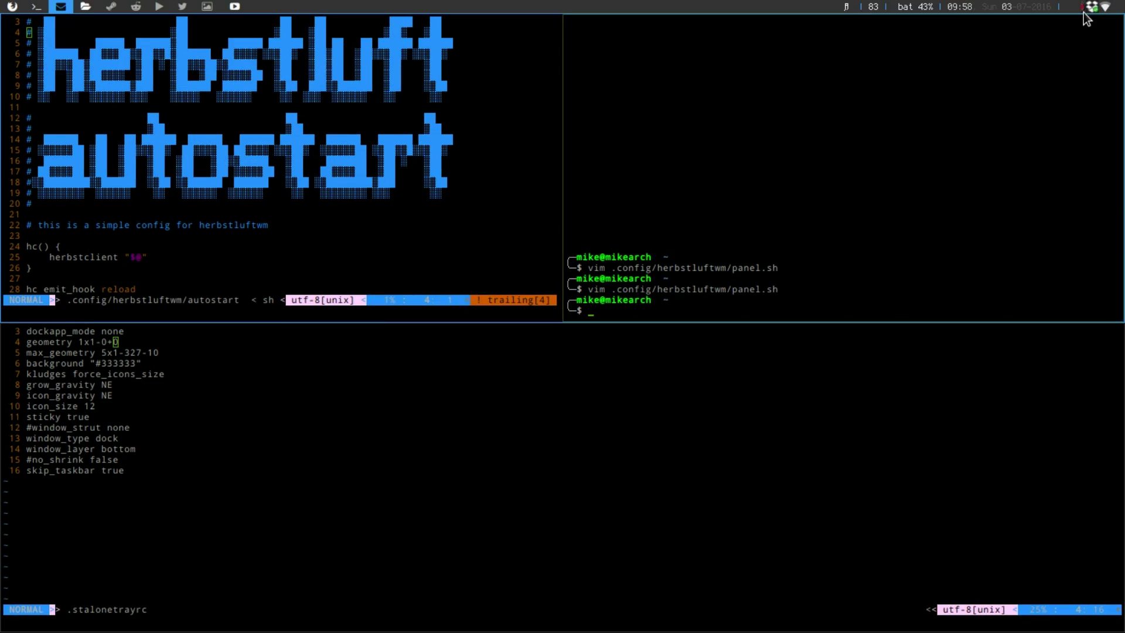
Step: Reopen panel.sh from shell history
key("Up")
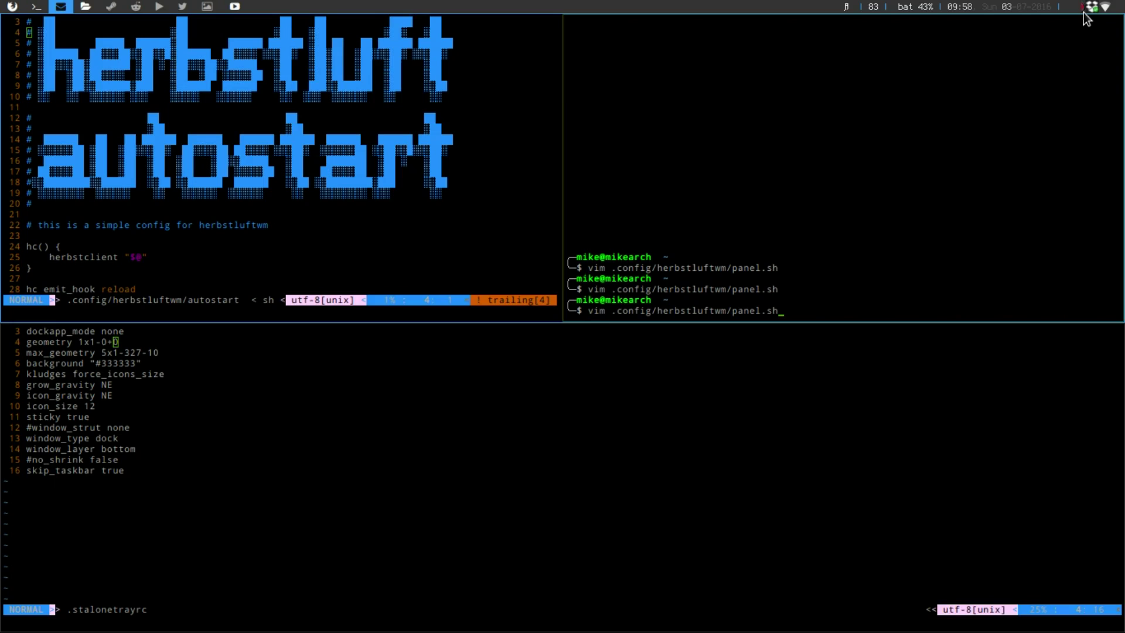
key("Up")
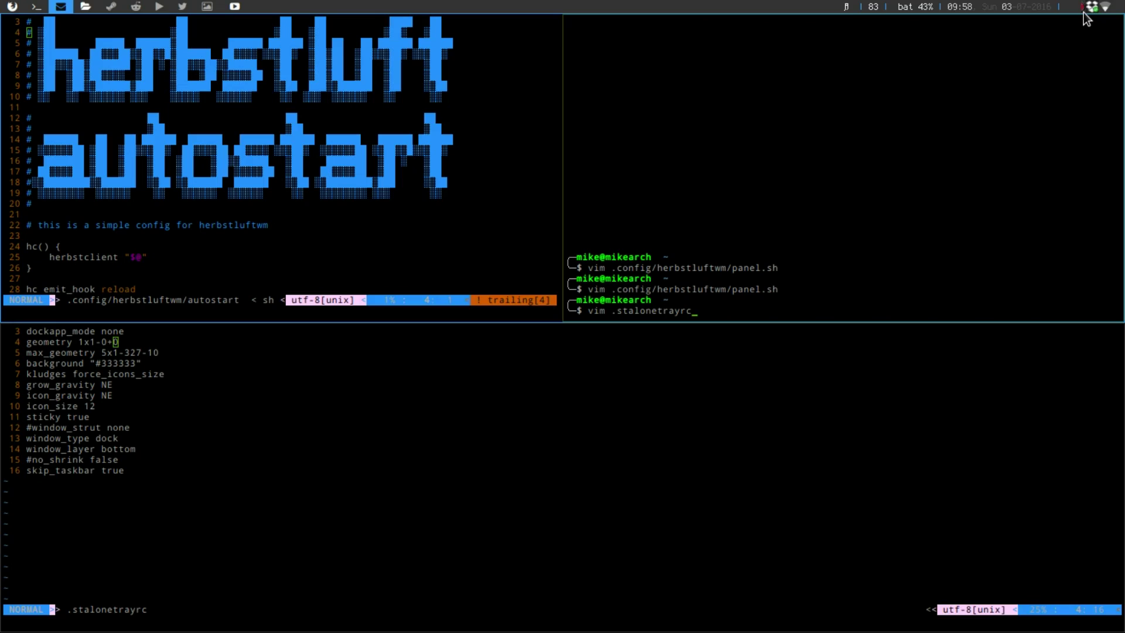
key("Up")
key("Return")
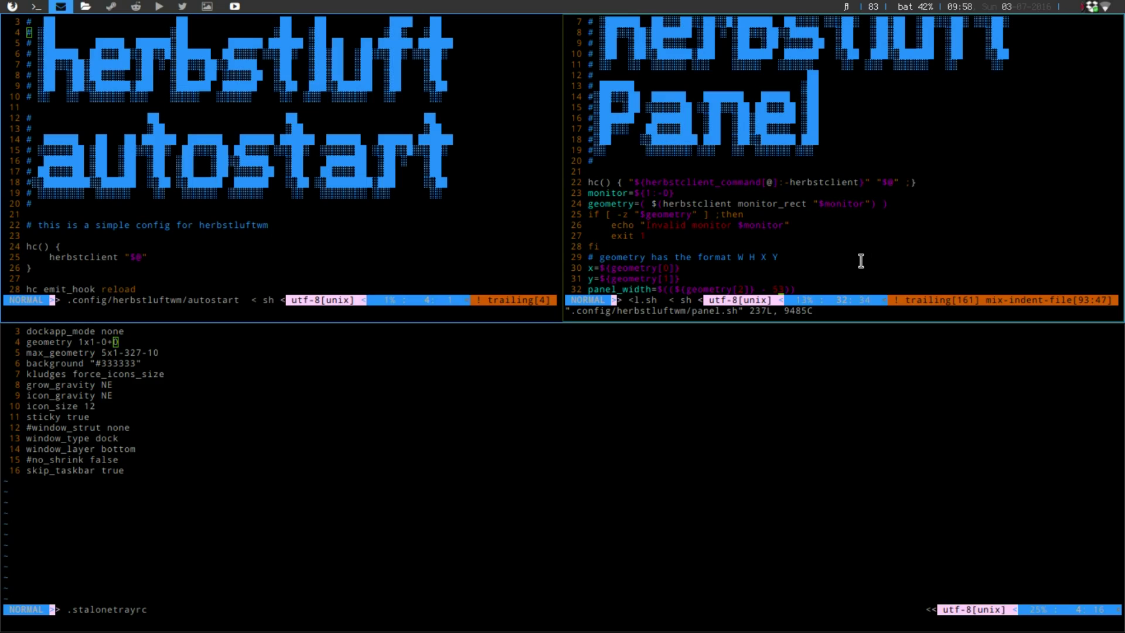
Step: Backspace a digit from the line 32 width offset, save, and relaunch the panel
key("a")
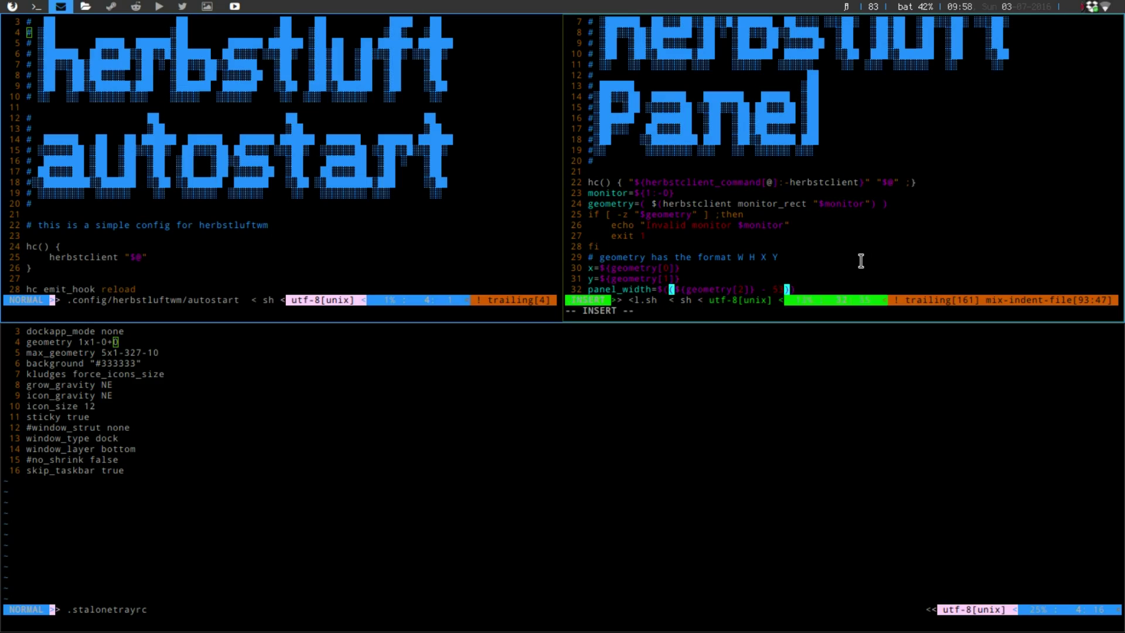
key("BackSpace")
type("2")
key("Escape")
type(":wq")
key("Return")
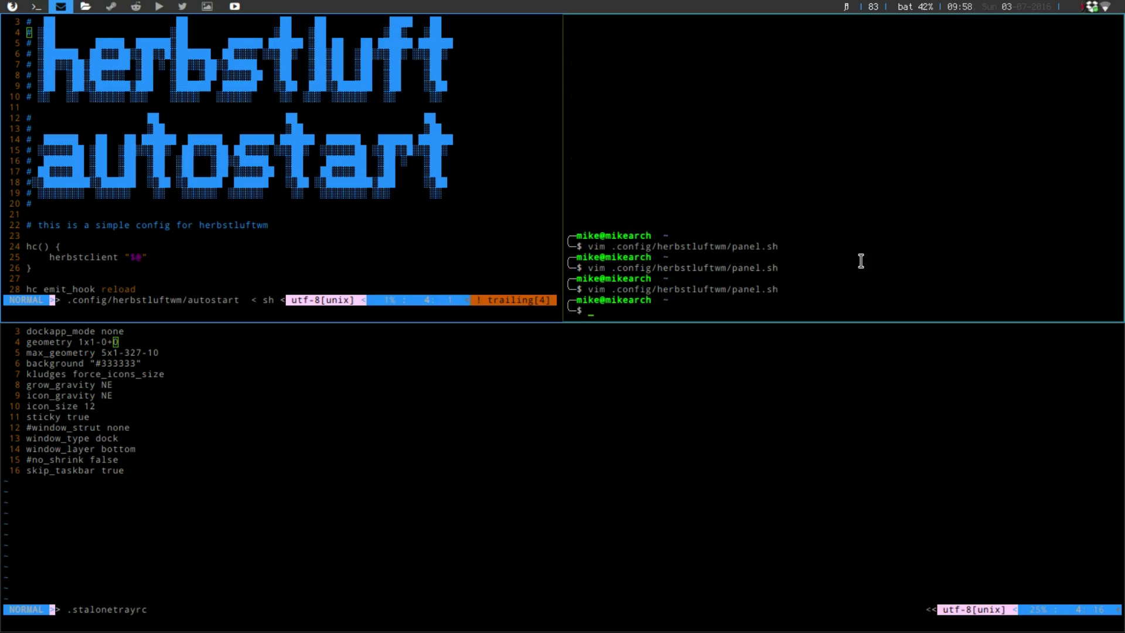
key("super+shift+r")
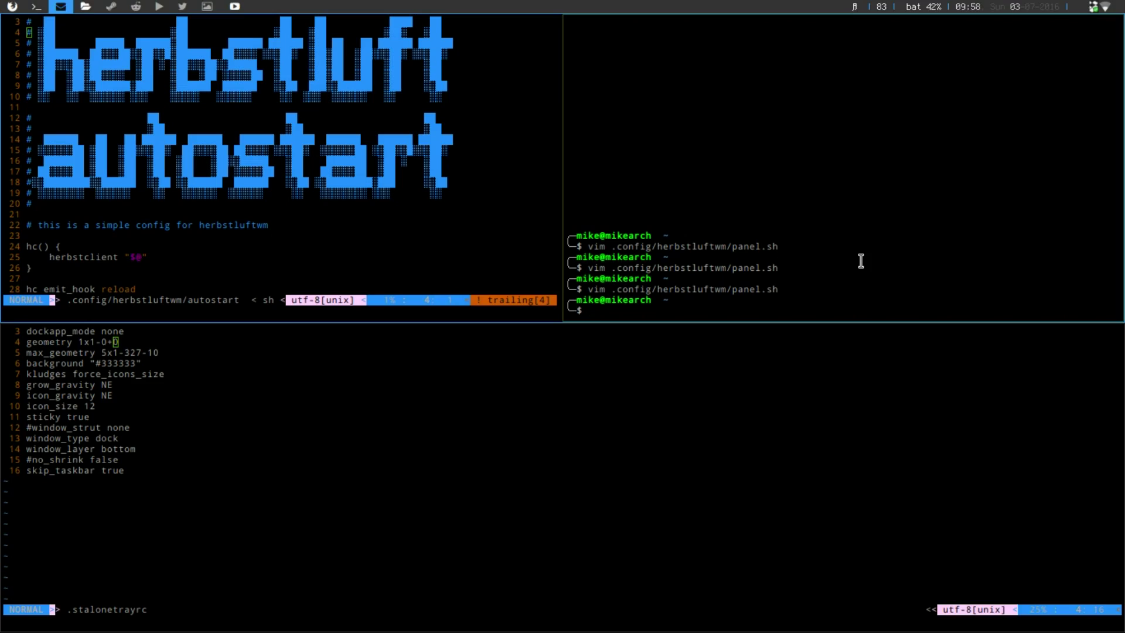
Step: Reopen panel.sh, delete a width-offset digit, save, and reload the panel
key("Up")
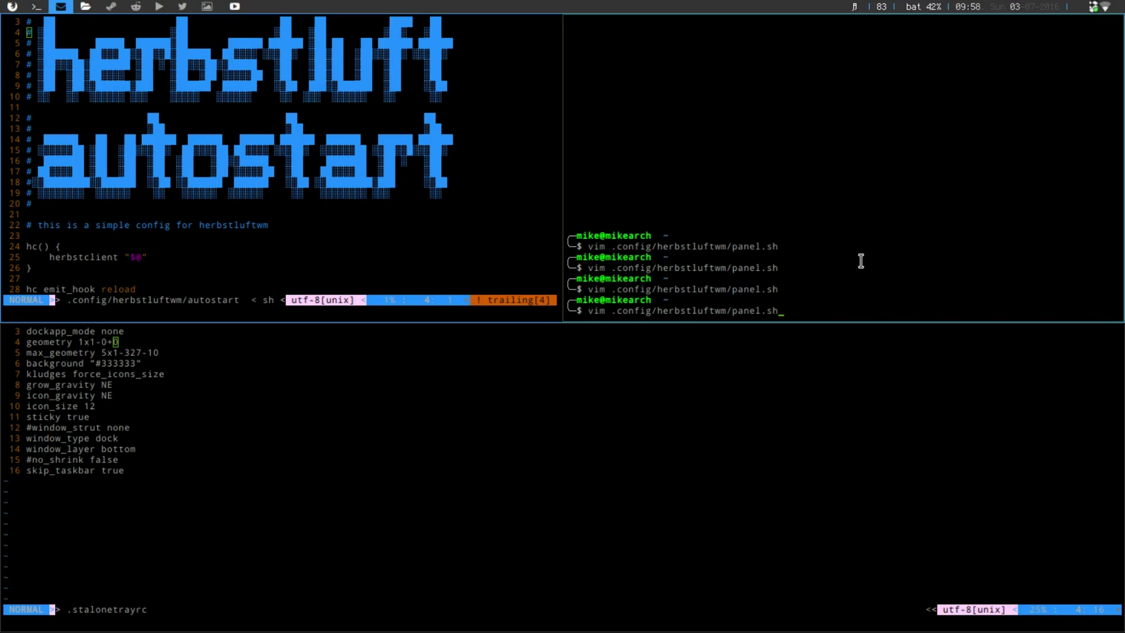
key("Return")
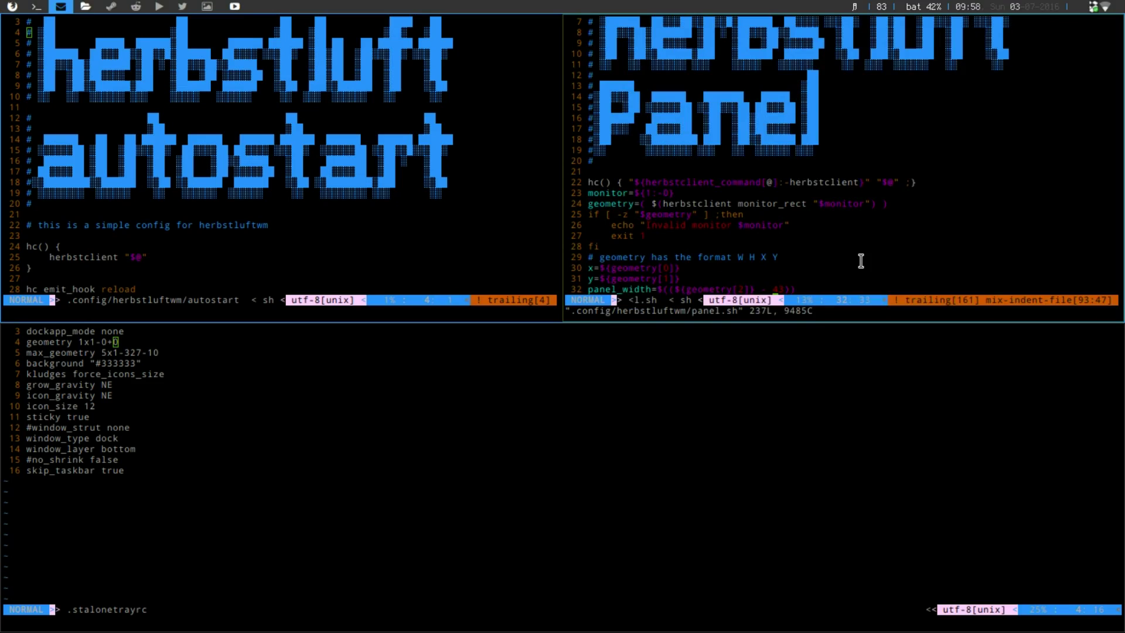
key("a")
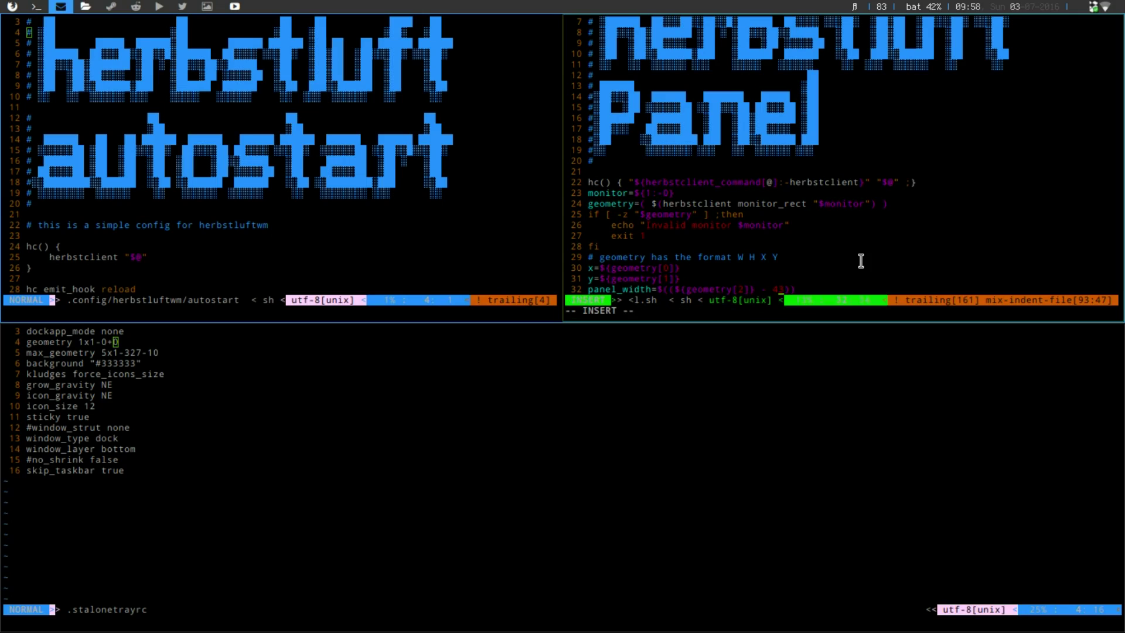
key("Delete")
key("Delete")
type("1")
key("Escape")
type(":wq")
key("Return")
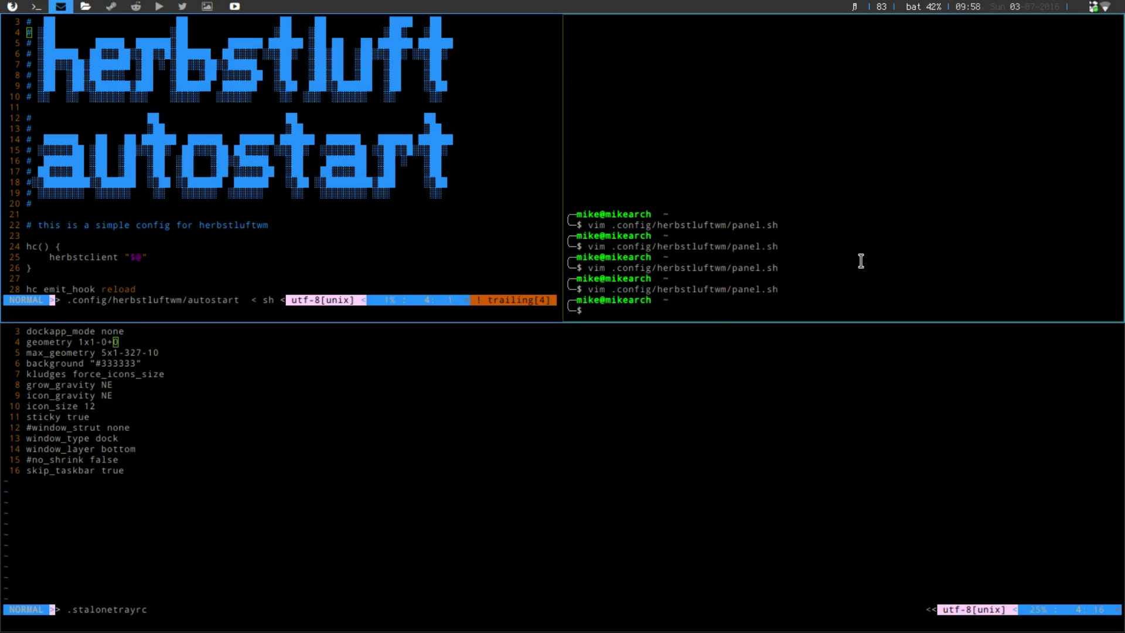
key("super+shift+r")
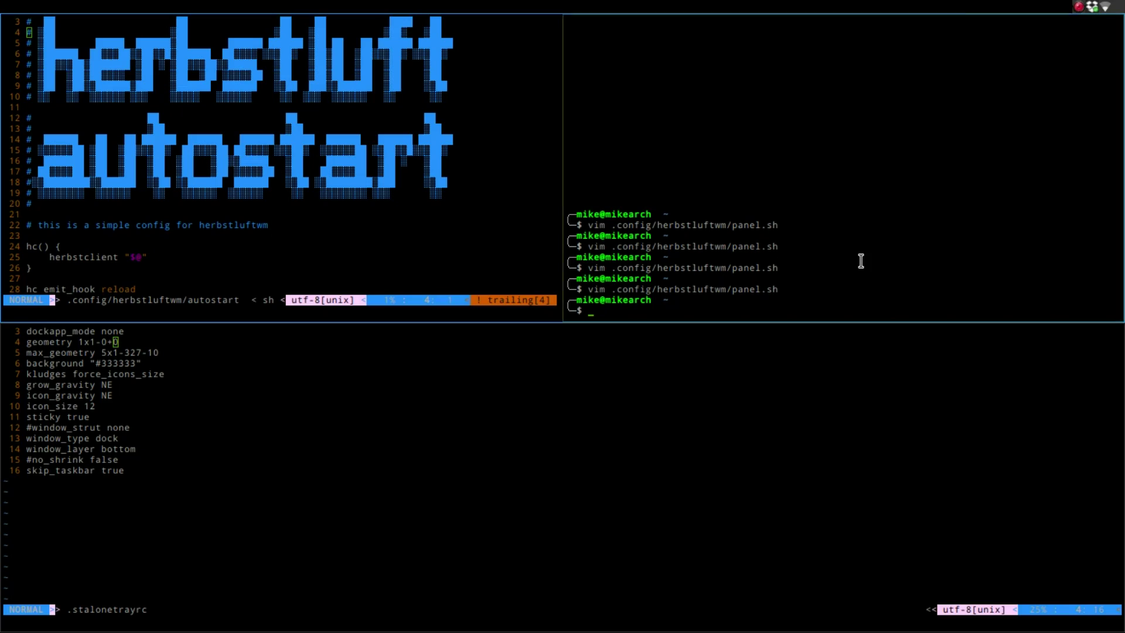
Step: Edit the offset again, relaunch the panel, and reopen panel.sh, now reading 55
key("Up")
key("Return")
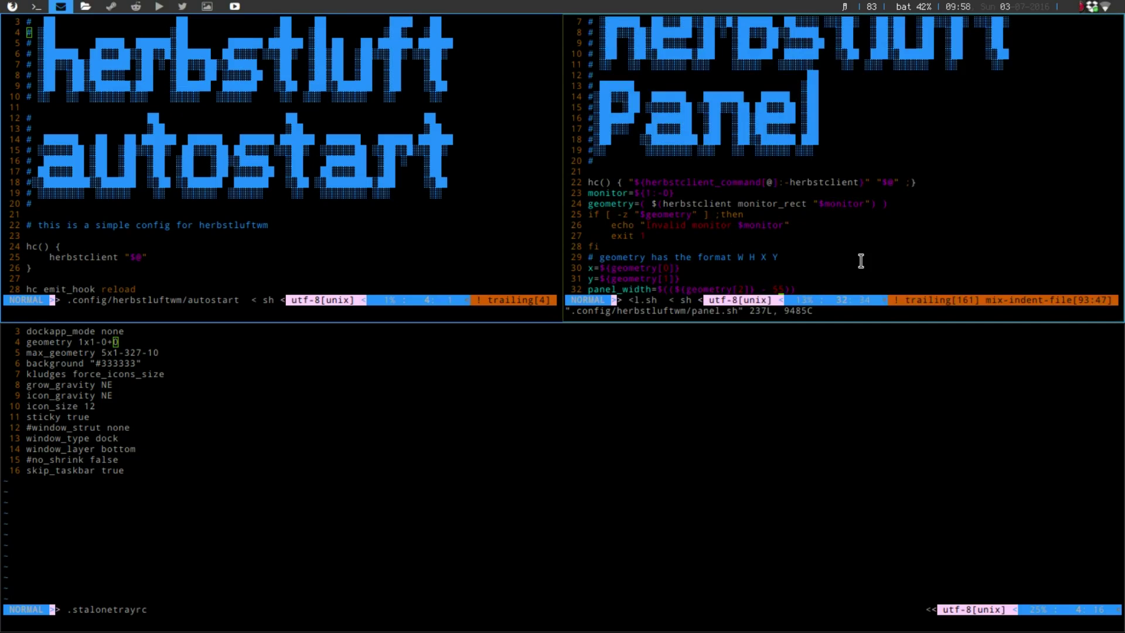
key("s")
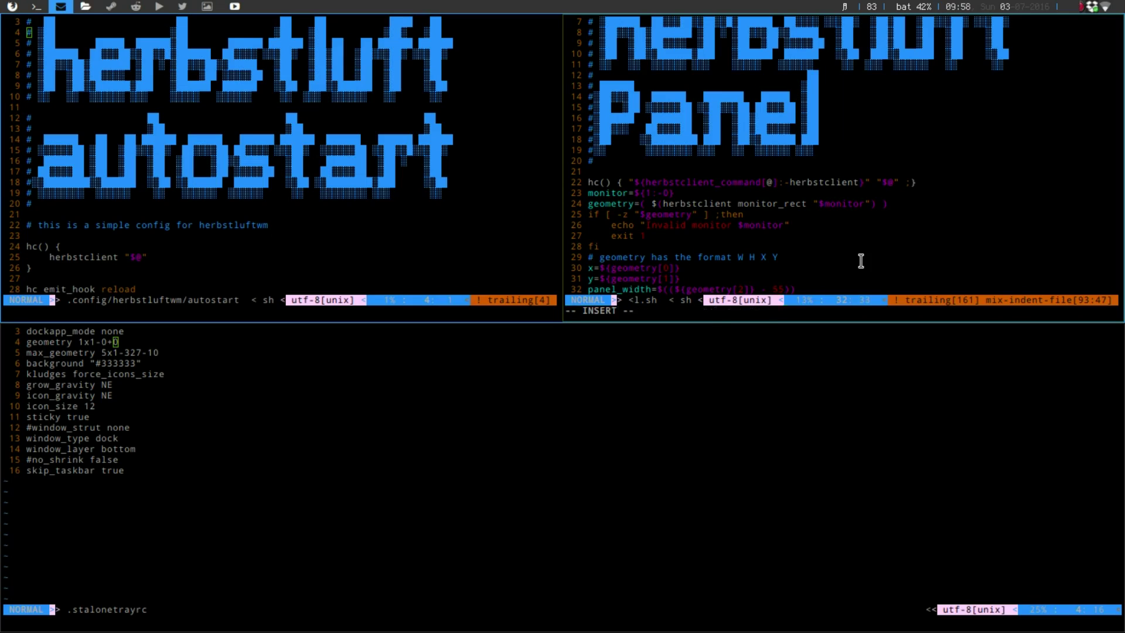
key("Escape")
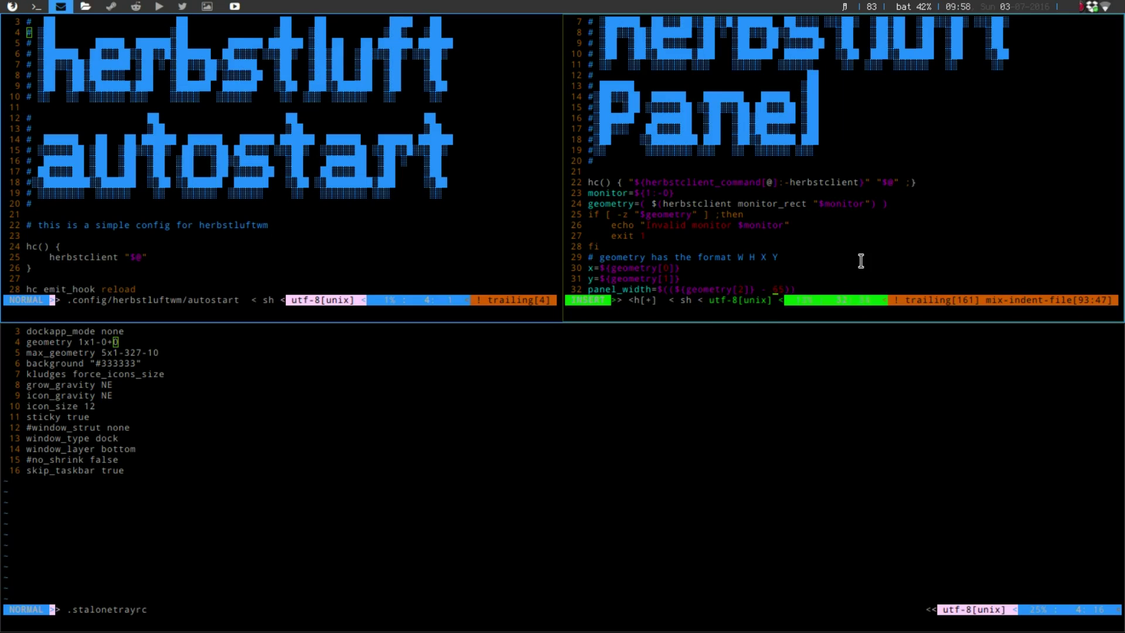
type(":wq")
key("Return")
key("super+shift+r")
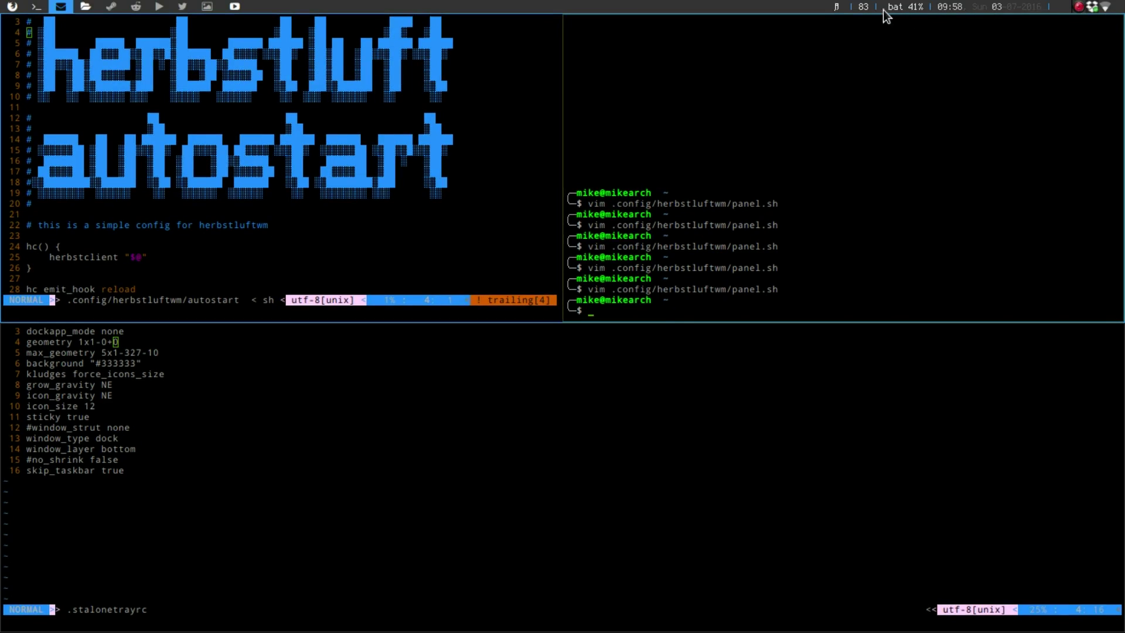
key("Up")
key("Return")
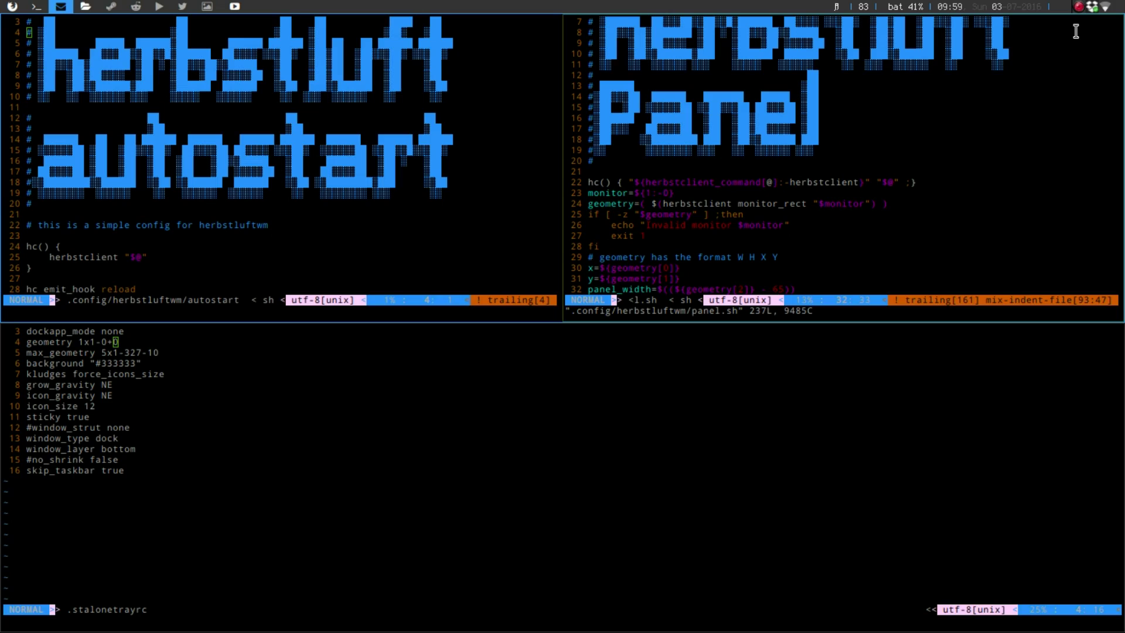
Step: Switch to workspace 1 with the herbstluftwm panels wiki in Firefox
key("super+1")
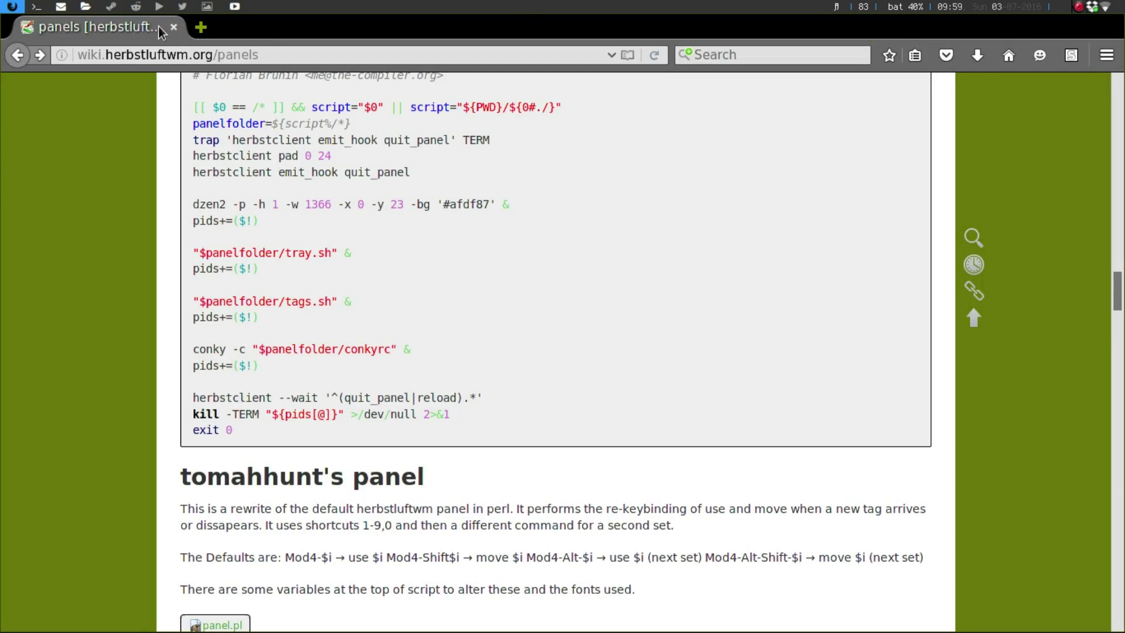
Step: Open plus.google.com in a new tab and go to Communities from the Home menu
left_click(205, 29)
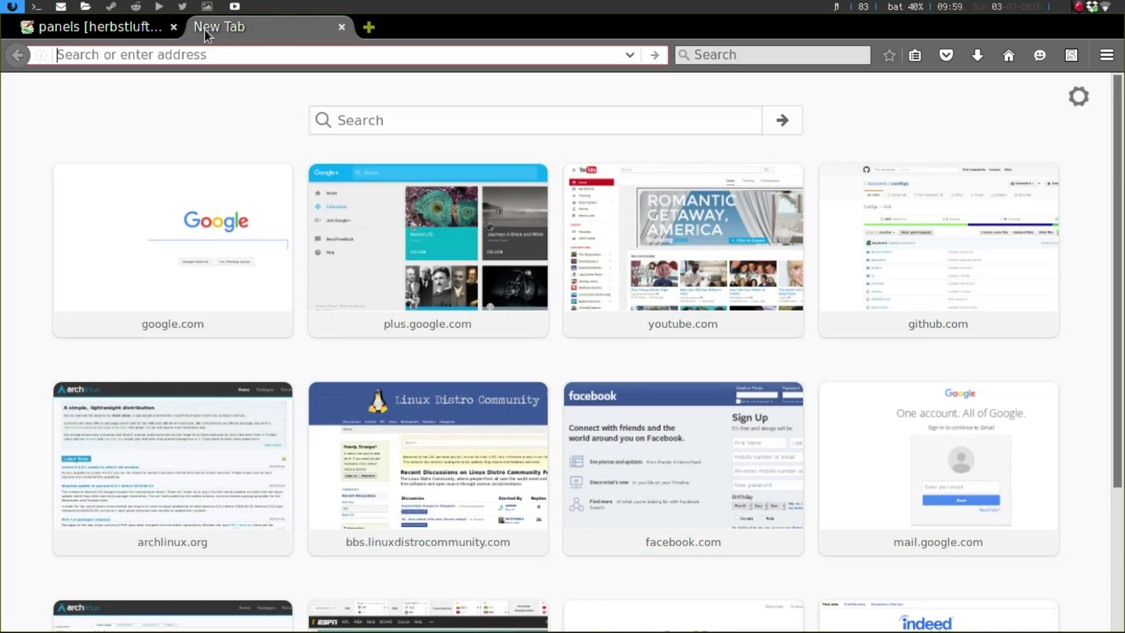
left_click(405, 274)
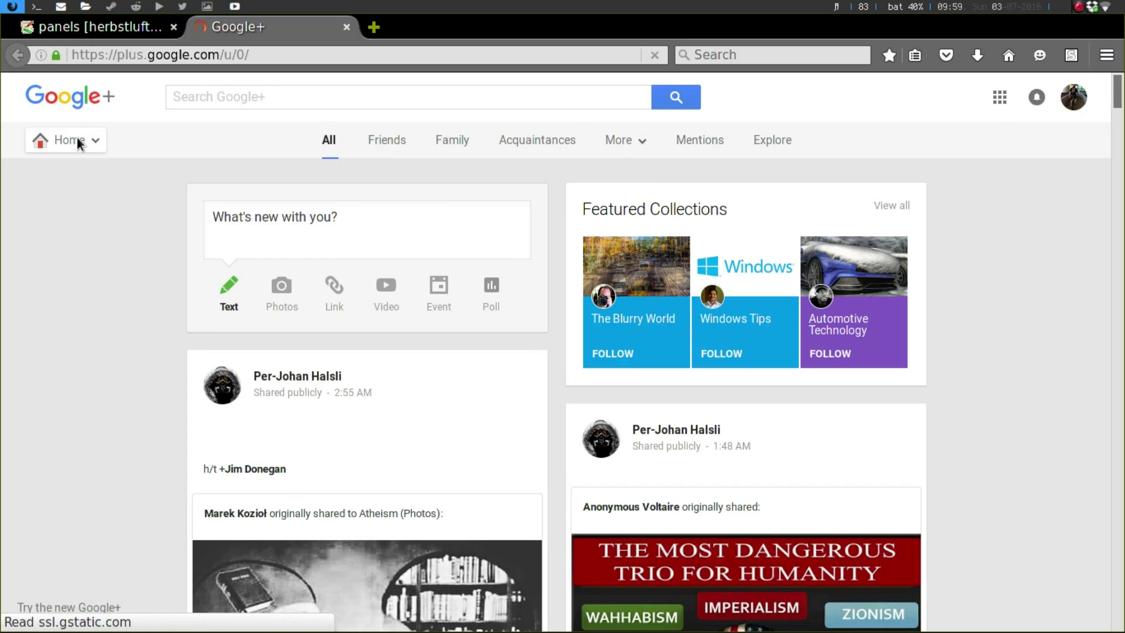
left_click(76, 138)
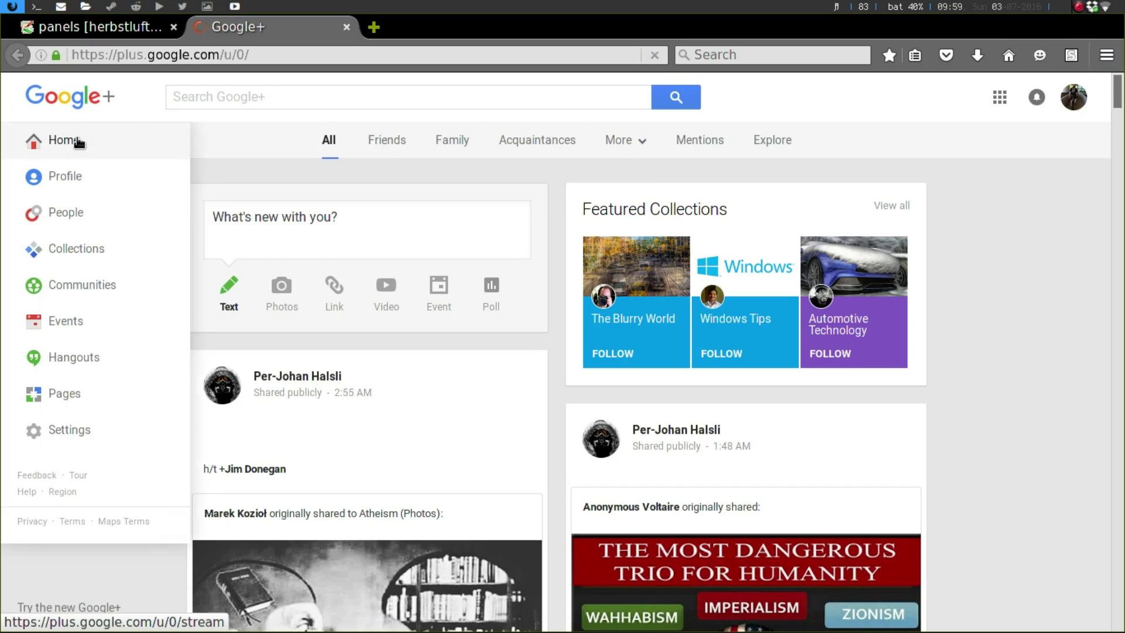
left_click(112, 286)
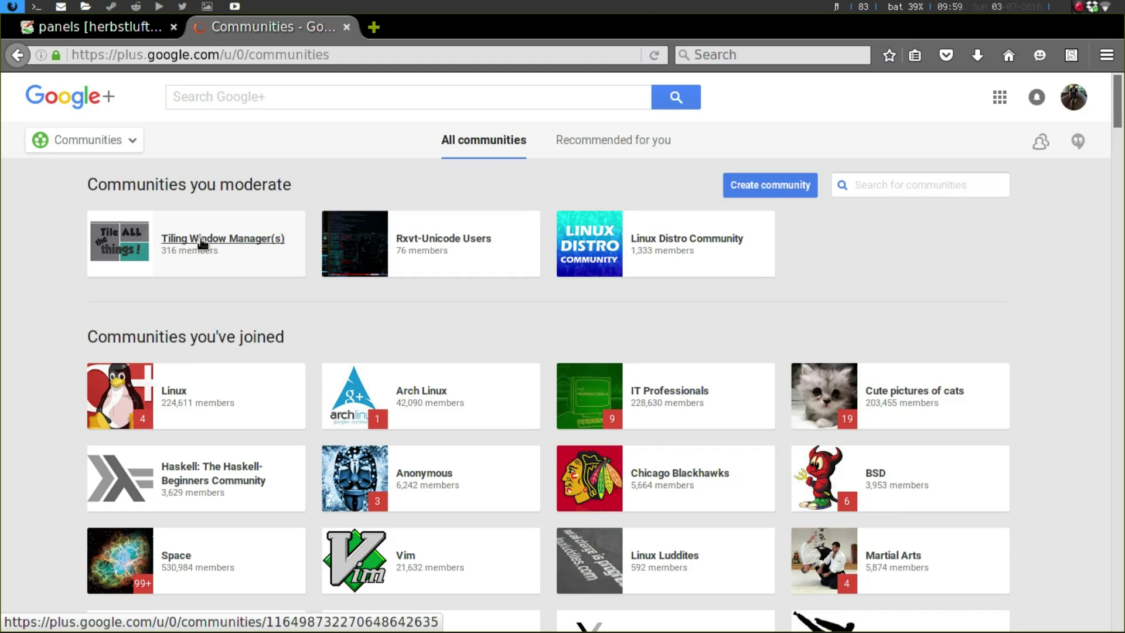
Step: Open the Tiling Window Manager(s) community card
left_click(202, 244)
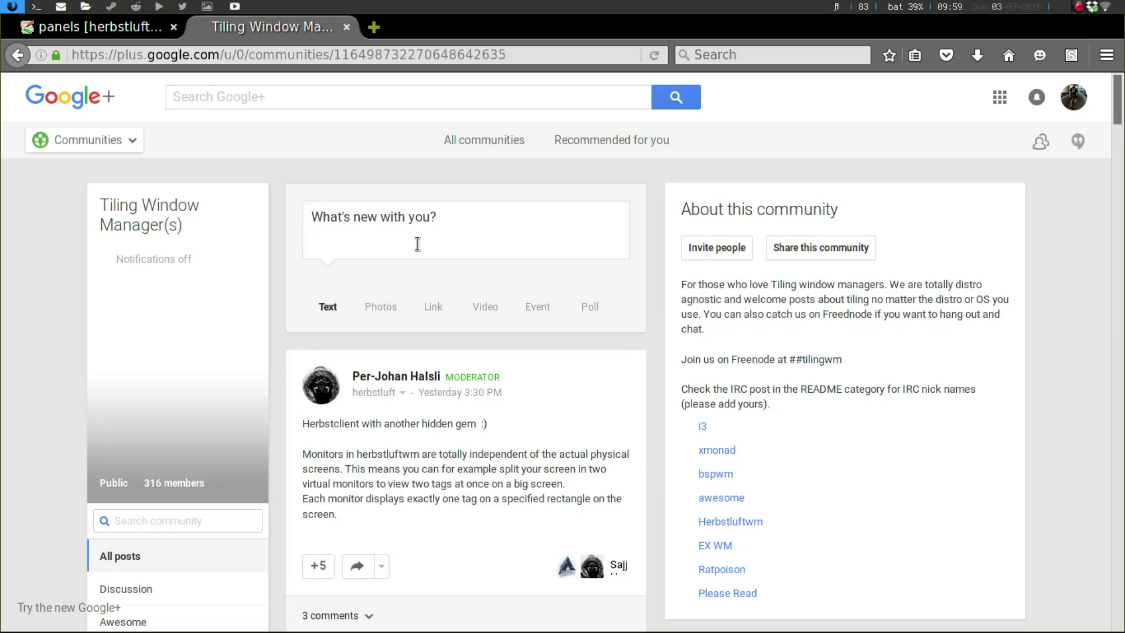
scroll(286, 197, "down", 10)
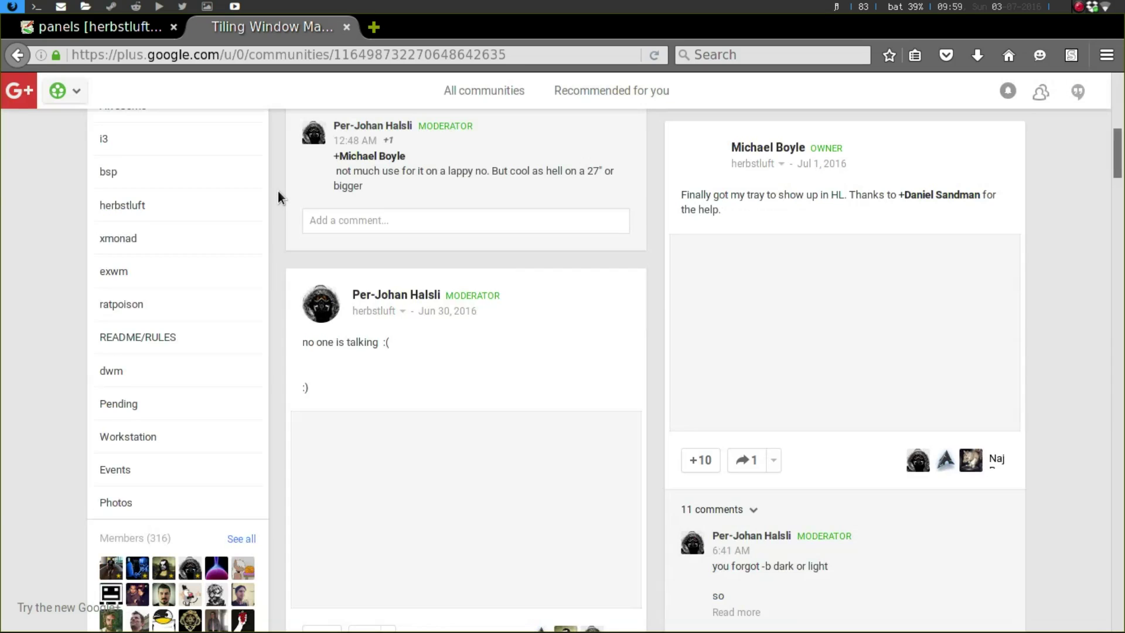
scroll(278, 191, "up", 5)
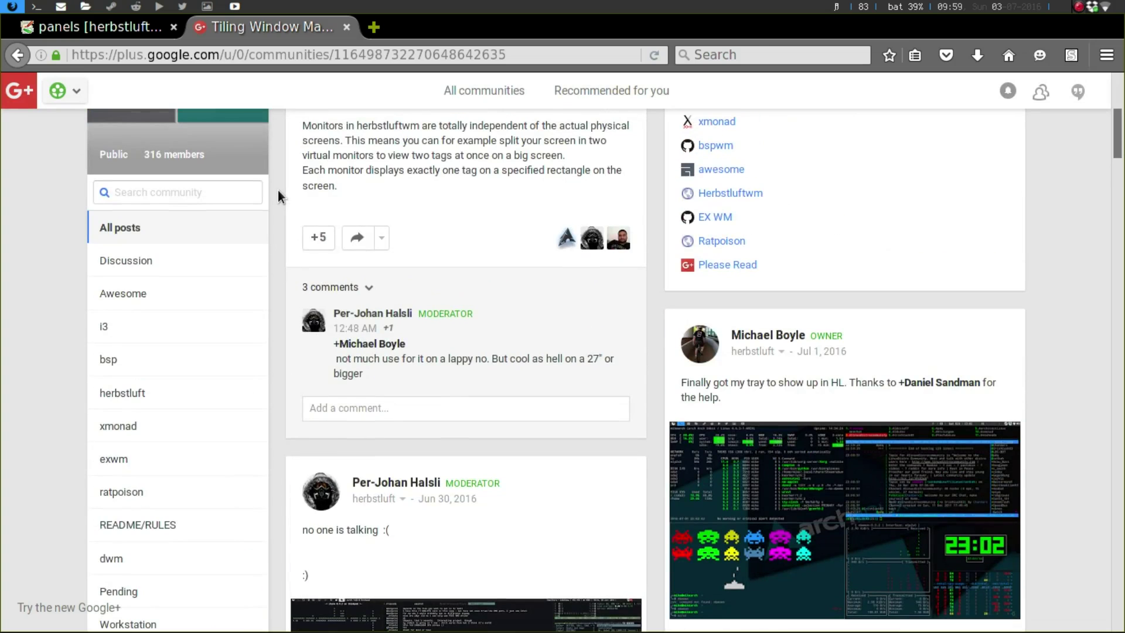
scroll(278, 190, "up", 5)
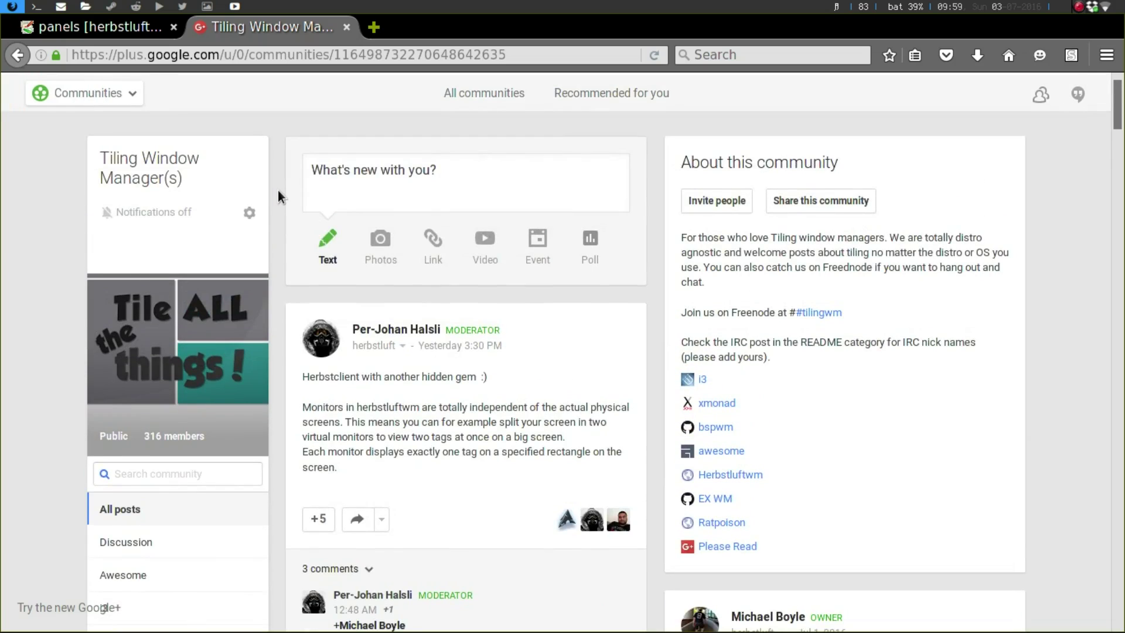
scroll(279, 191, "down", 7)
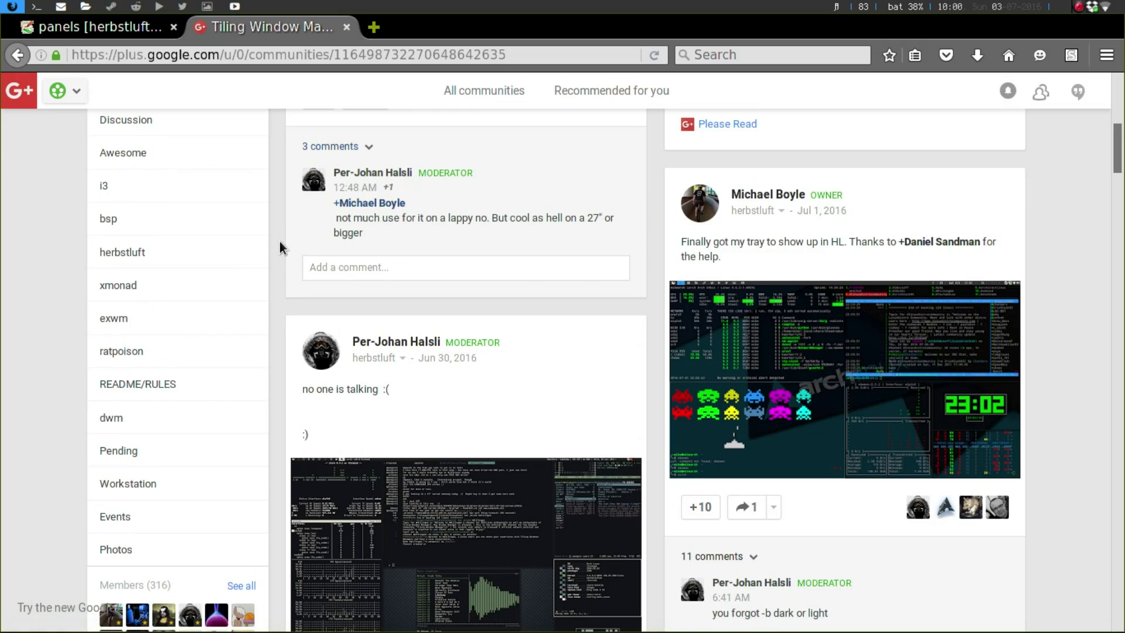
scroll(278, 246, "down", 4)
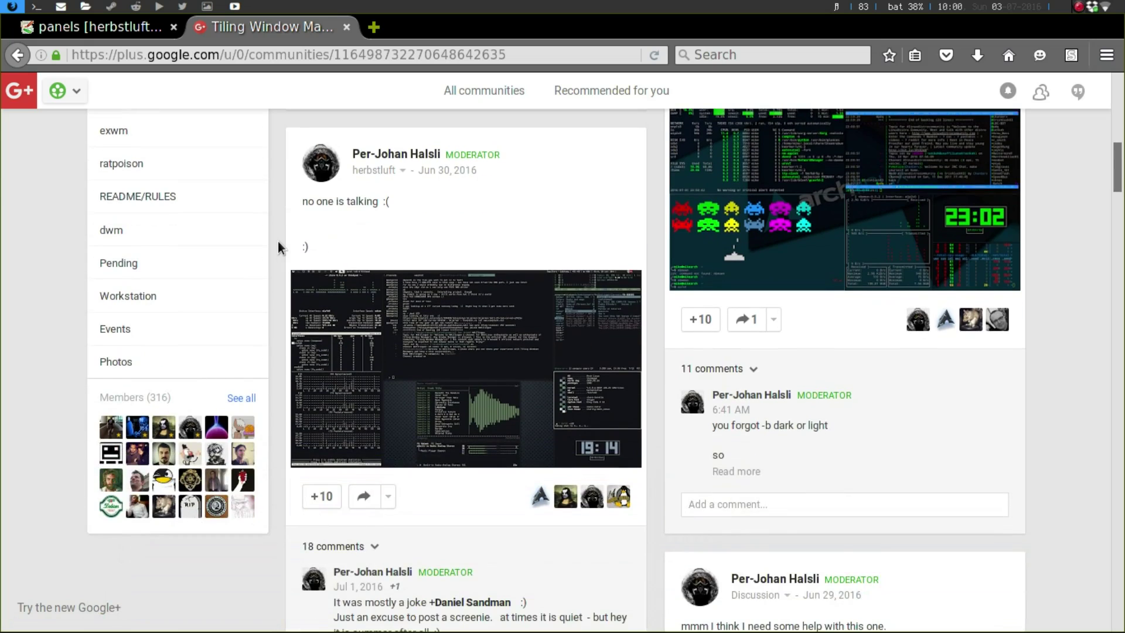
scroll(277, 246, "down", 1)
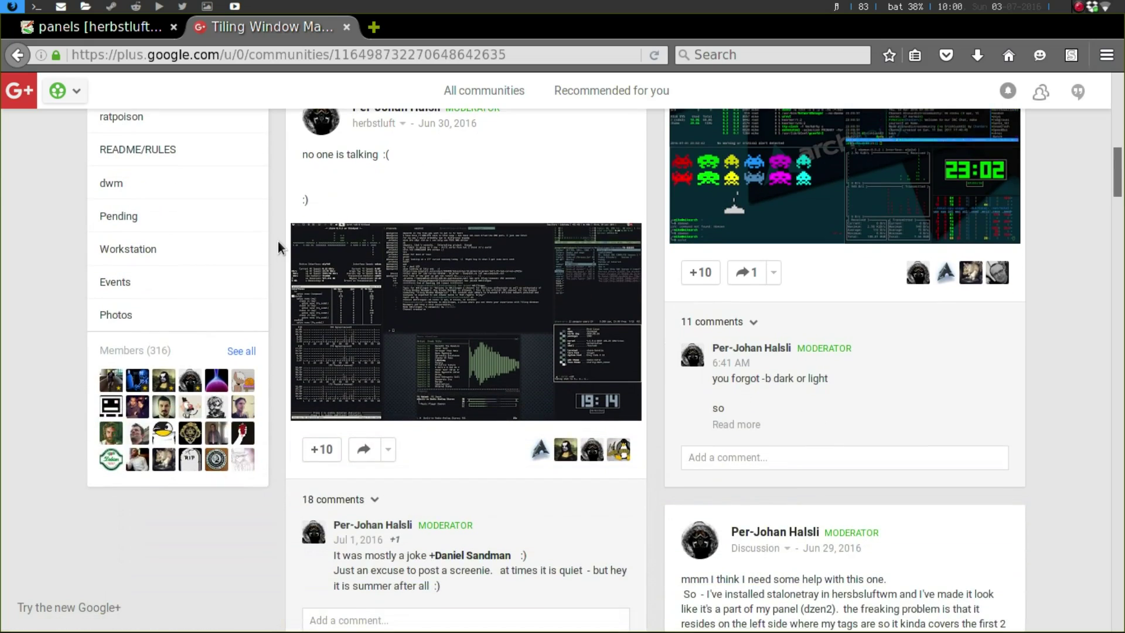
scroll(278, 246, "down", 5)
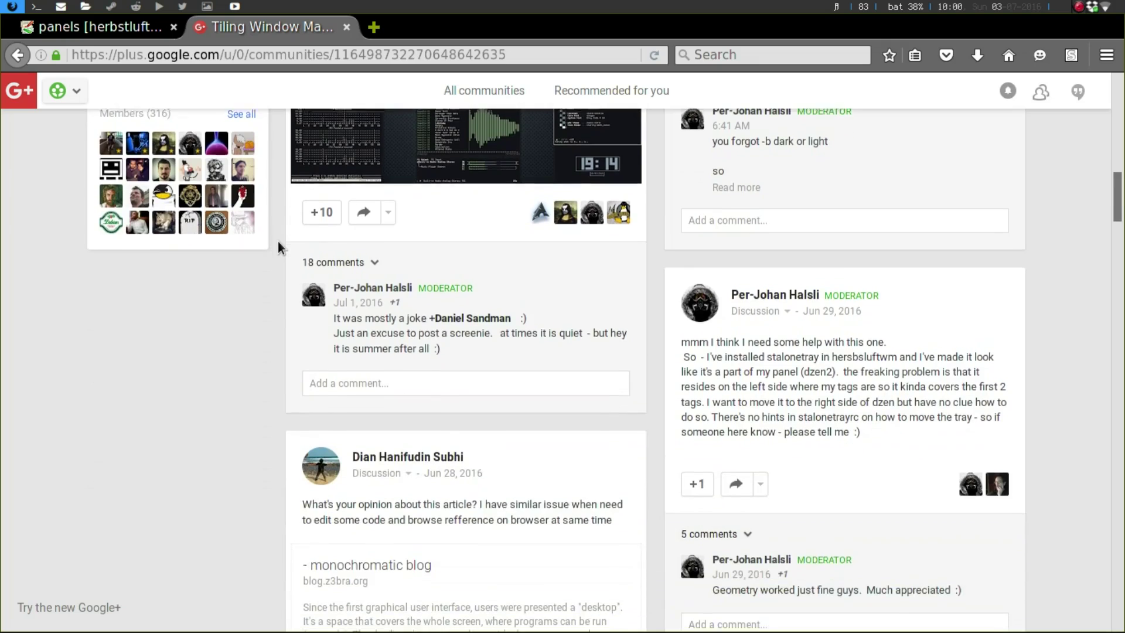
scroll(278, 246, "down", 8)
scroll(278, 241, "down", 2)
scroll(278, 242, "down", 4)
scroll(278, 242, "down", 2)
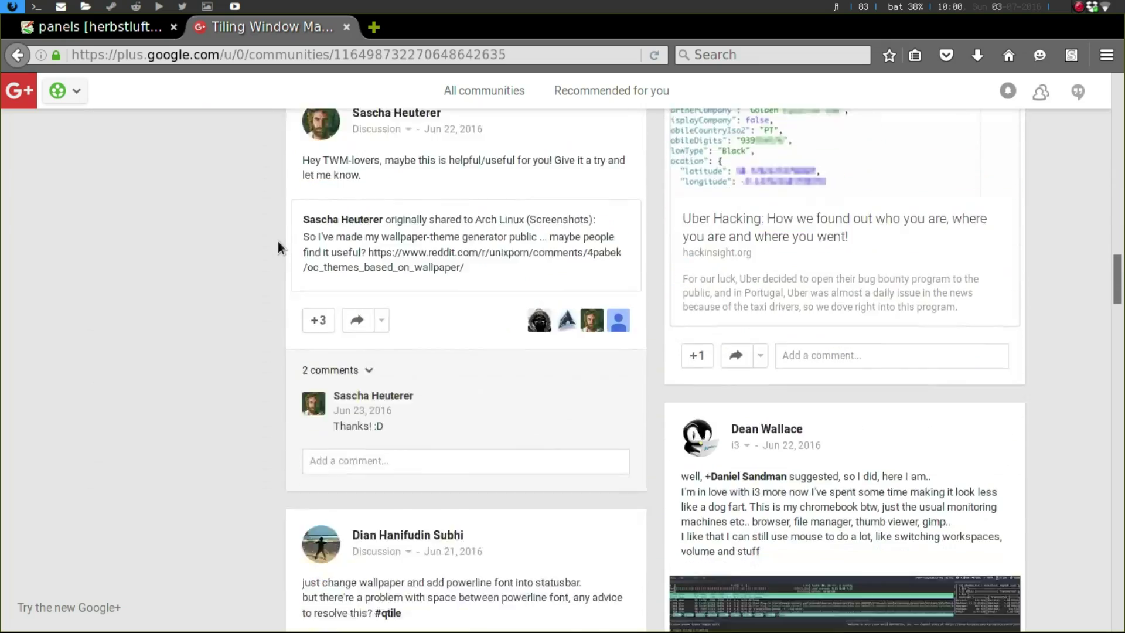
scroll(278, 242, "down", 8)
scroll(277, 245, "down", 10)
scroll(278, 245, "down", 3)
scroll(277, 245, "down", 5)
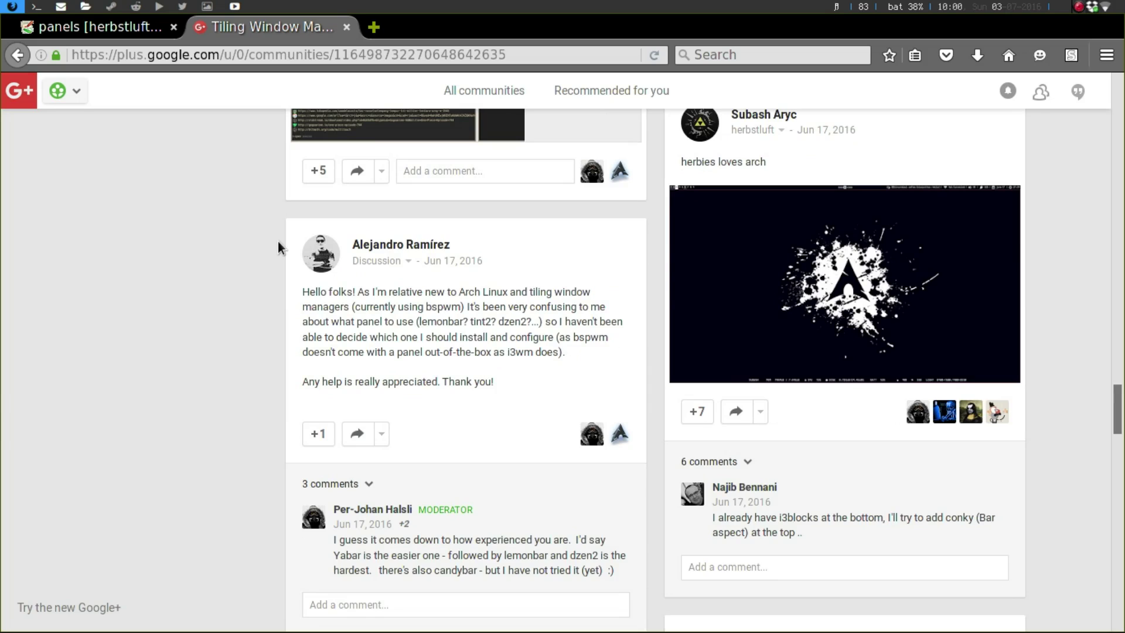
scroll(279, 241, "up", 5)
scroll(278, 242, "up", 3)
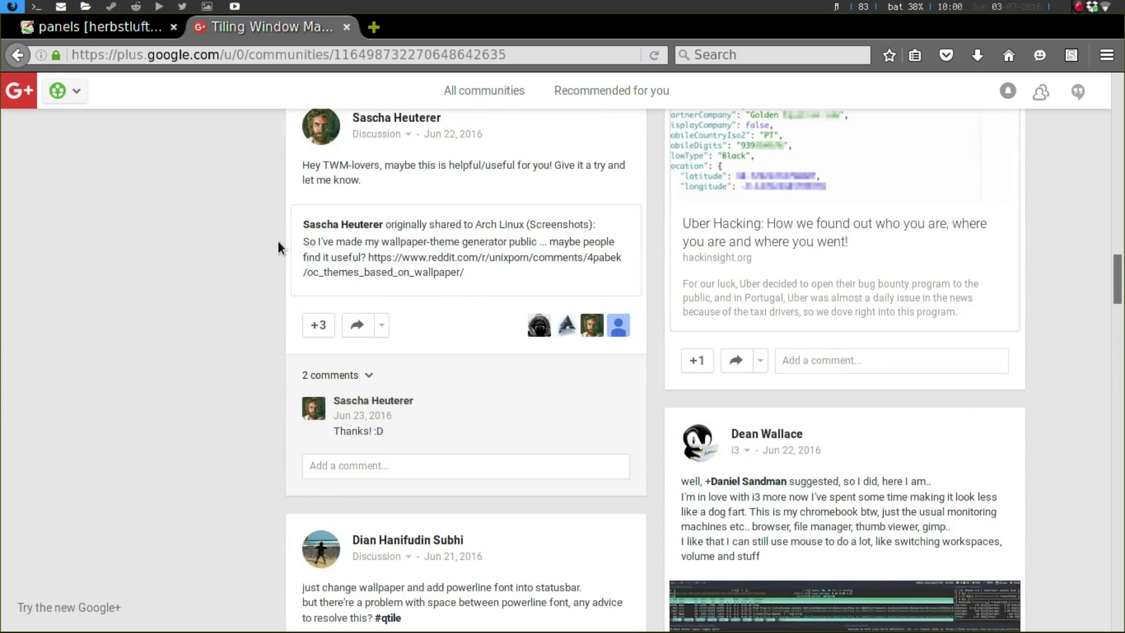
scroll(277, 241, "up", 2)
scroll(278, 241, "up", 5)
scroll(278, 242, "up", 2)
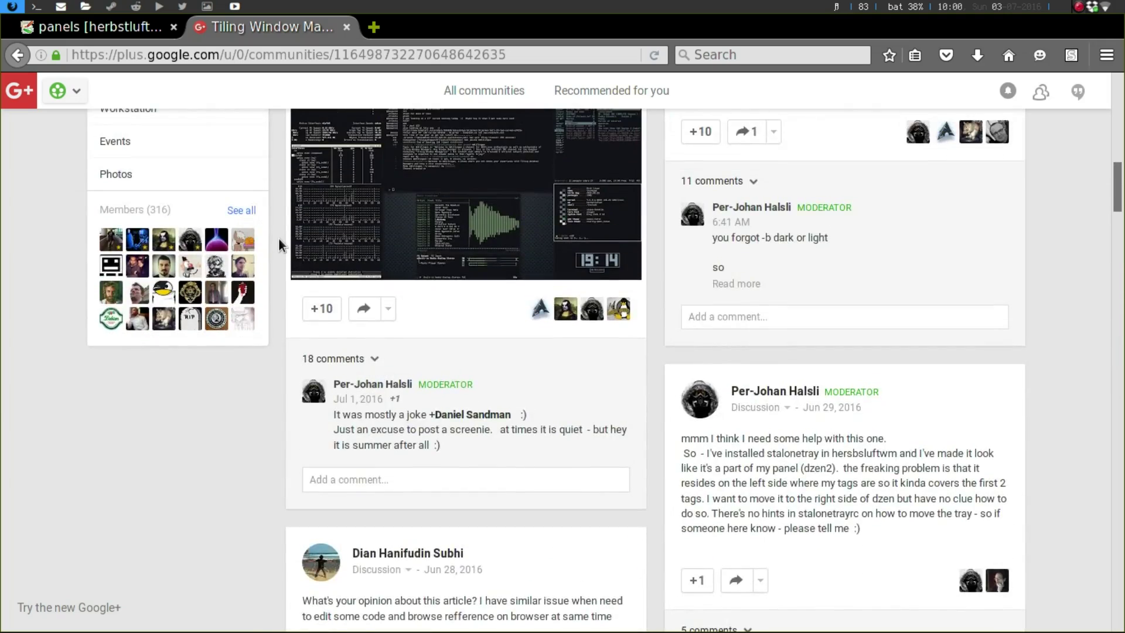
scroll(279, 238, "up", 5)
scroll(279, 237, "up", 5)
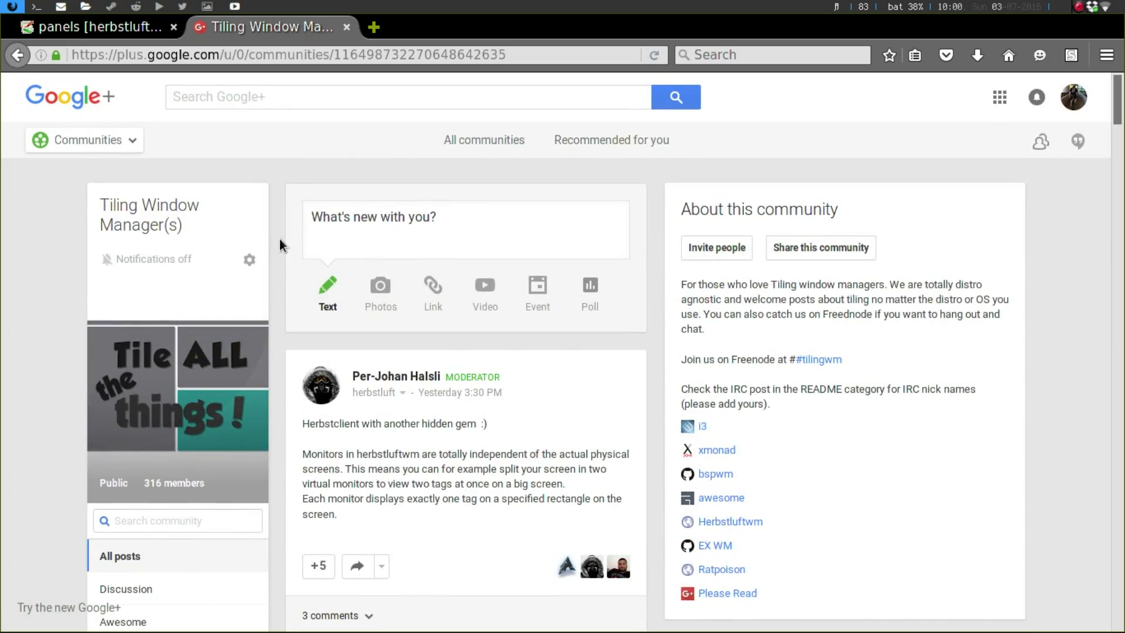